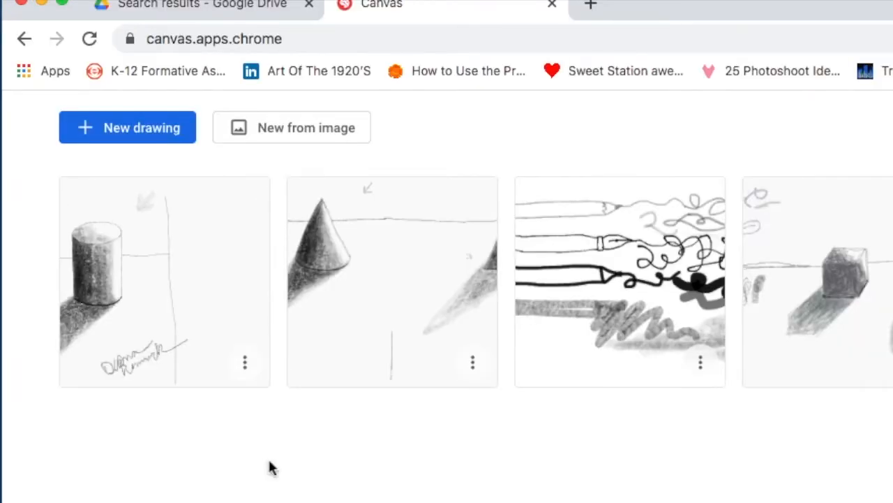
Step: Start a new drawing and check the cone steps on the Geometric Forms handout in Google Drive
click(143, 134)
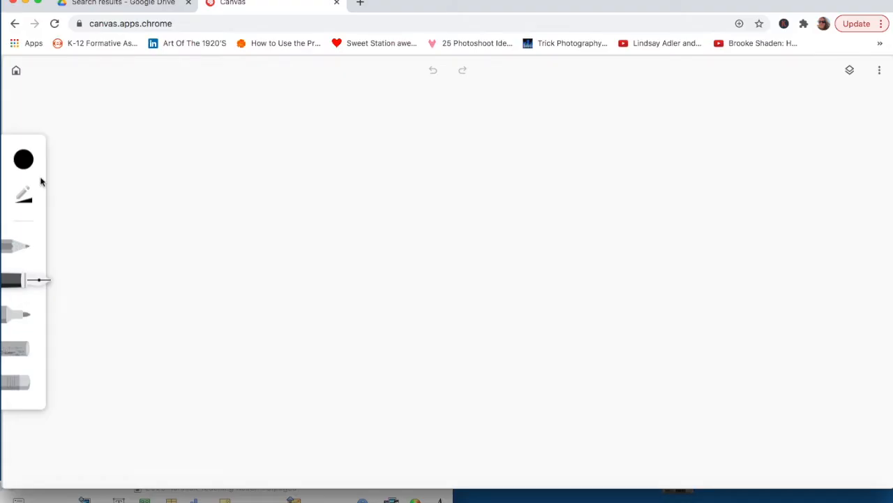
click(19, 248)
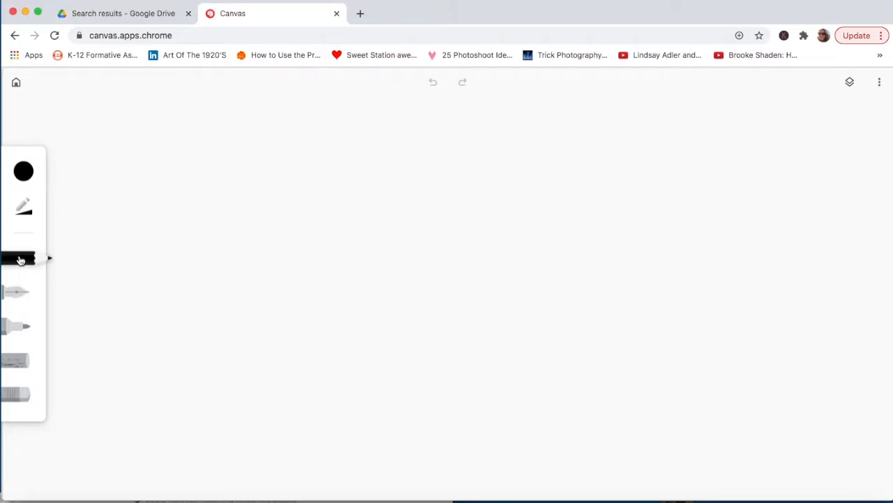
click(18, 366)
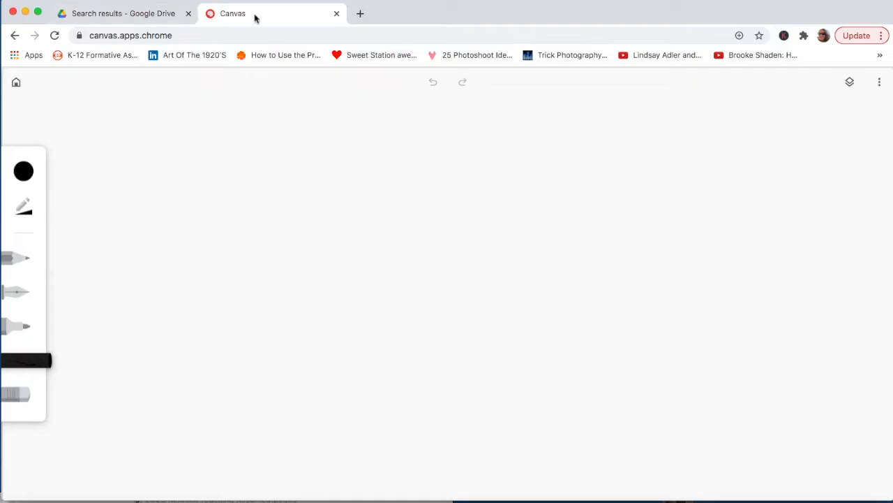
click(133, 17)
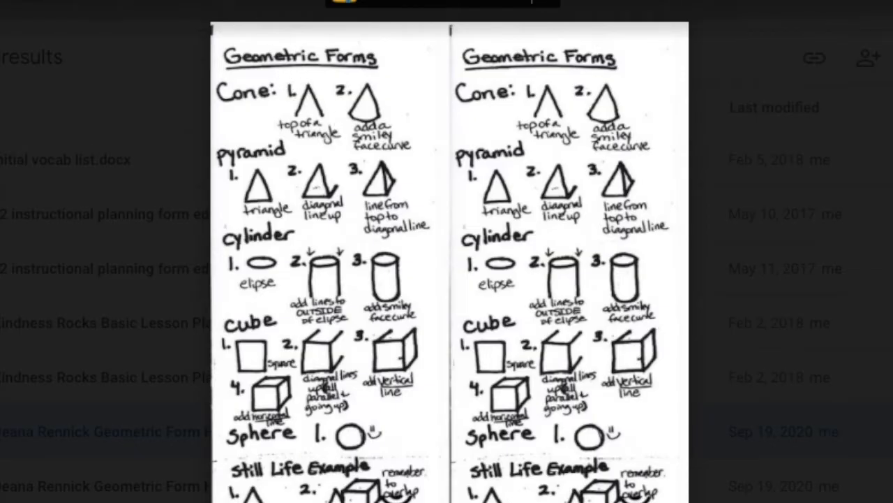
click(264, 15)
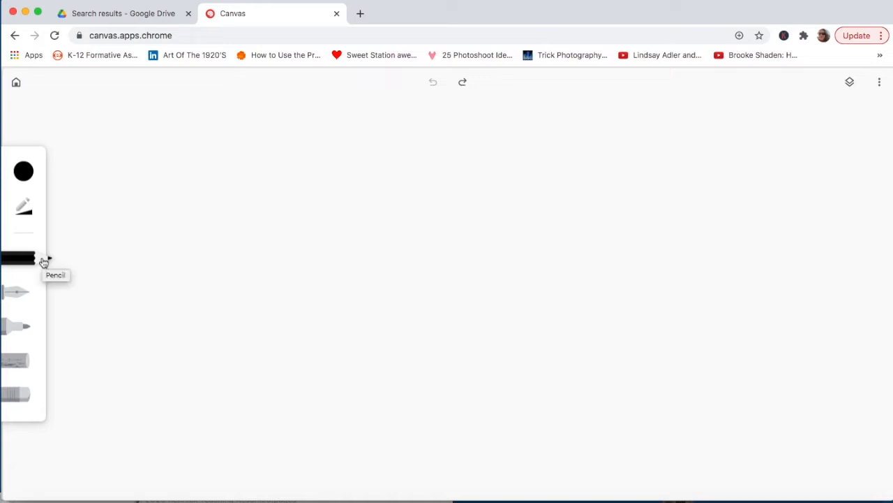
Step: Choose the pencil and reduce its opacity to roughly half
click(44, 262)
drag(190, 225, 172, 223)
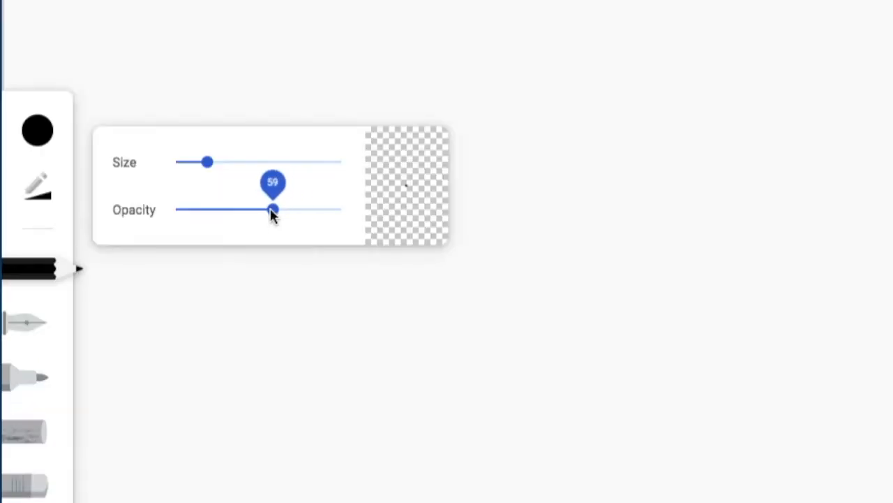
drag(272, 209, 257, 211)
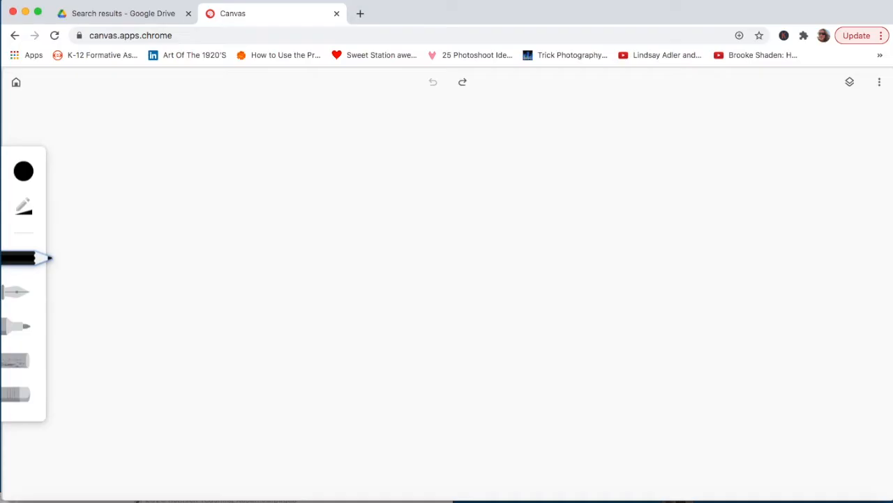
Step: Draw a cone outline in the upper middle of the canvas with two slanted sides and a curved base
drag(372, 160, 319, 268)
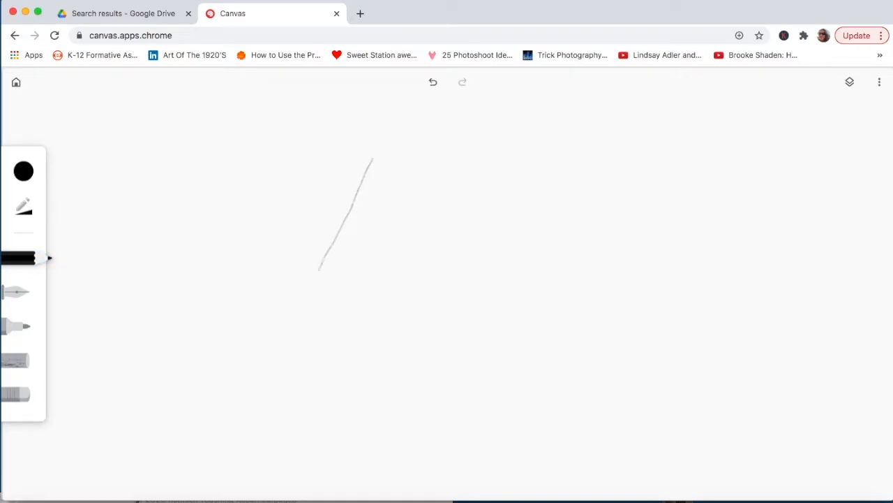
drag(374, 159, 419, 260)
mouse_move(319, 270)
mouse_down()
mouse_move(369, 301)
mouse_move(411, 289)
mouse_move(423, 274)
mouse_up()
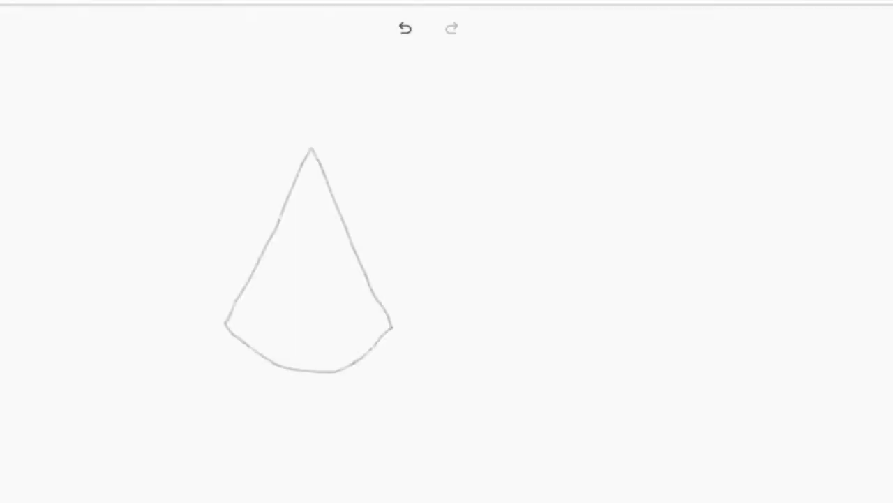
Step: Pencil two arrows pointing diagonally down-left, one above right of the cone for the light and one below left for the shadow
drag(514, 48, 465, 104)
mouse_move(476, 74)
mouse_down()
mouse_move(463, 109)
mouse_move(500, 103)
mouse_up()
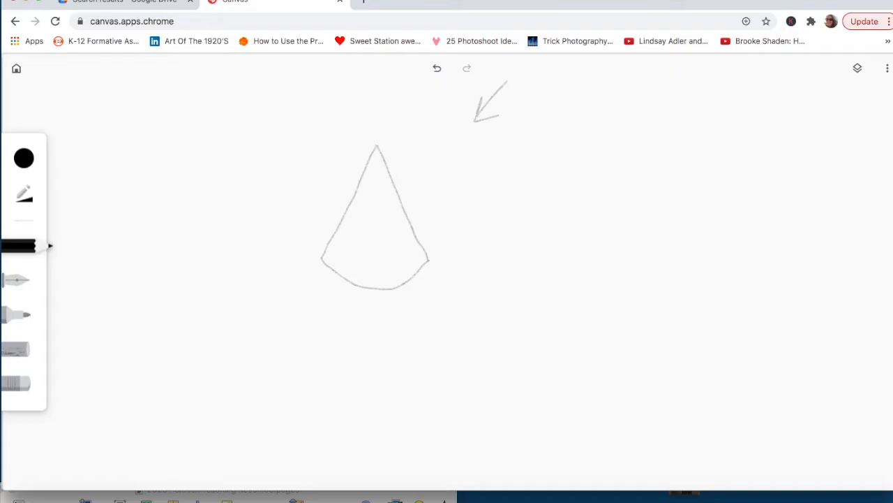
mouse_move(245, 350)
mouse_down()
mouse_move(210, 378)
mouse_move(217, 357)
mouse_move(234, 378)
mouse_up()
Step: Choose the chalk tool and reduce its size and opacity to roughly an eighth of their ranges
click(18, 354)
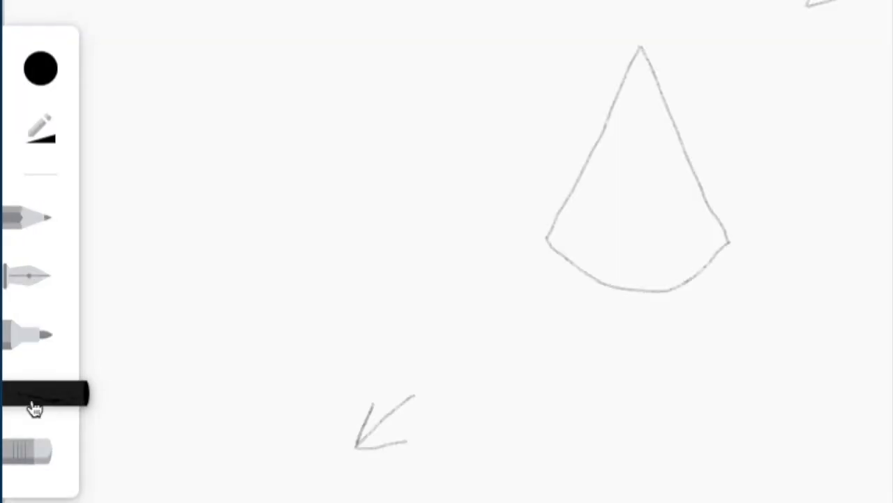
click(40, 130)
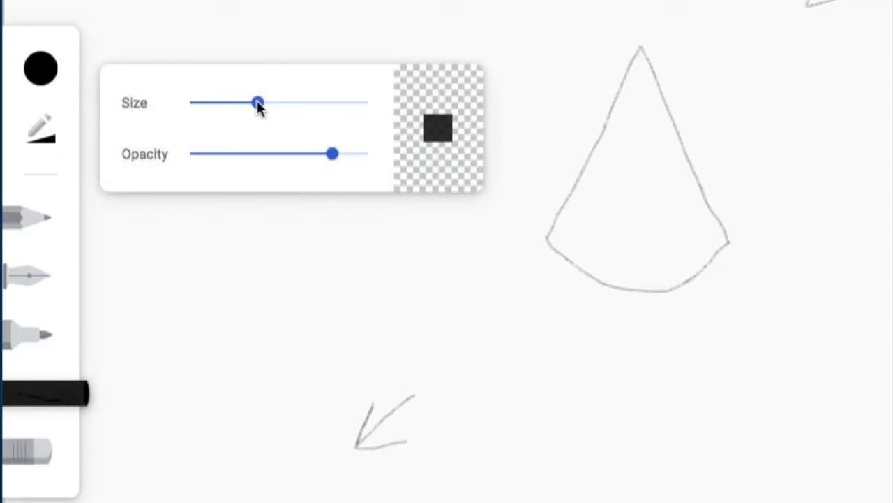
drag(258, 102, 213, 103)
drag(331, 153, 211, 154)
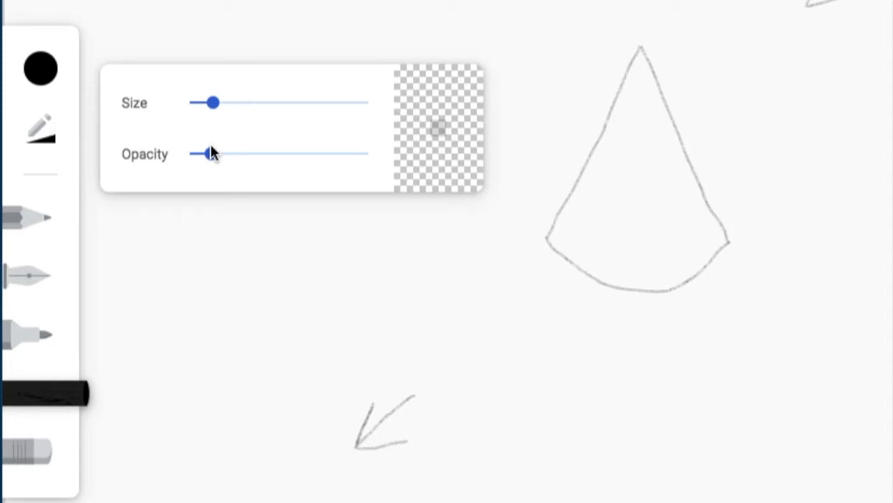
mouse_move(676, 146)
mouse_down()
mouse_move(654, 160)
mouse_move(657, 192)
mouse_move(682, 148)
mouse_move(749, 128)
mouse_move(763, 141)
mouse_move(789, 130)
mouse_move(720, 218)
mouse_move(745, 260)
mouse_move(798, 261)
mouse_move(759, 265)
mouse_move(789, 225)
mouse_move(751, 263)
mouse_move(749, 283)
mouse_move(781, 243)
mouse_move(771, 251)
mouse_move(798, 247)
mouse_move(769, 255)
mouse_move(763, 291)
mouse_move(779, 291)
mouse_move(804, 266)
mouse_move(792, 292)
mouse_up()
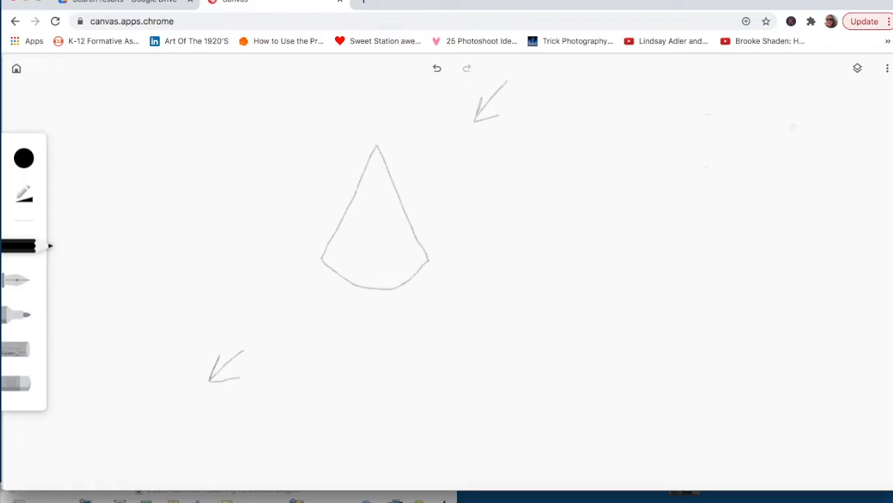
Step: Pencil a second cone outline on the far right of the canvas with a light-direction arrow above its right side
drag(722, 141, 668, 272)
drag(722, 141, 800, 267)
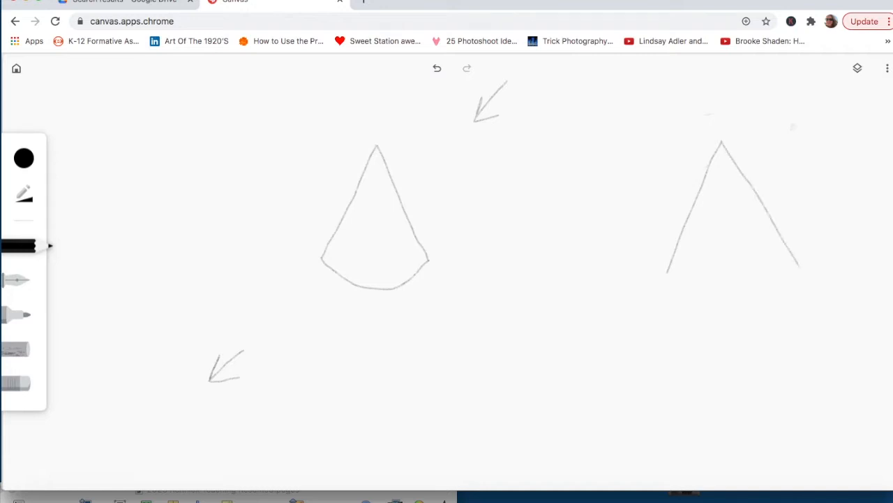
mouse_move(667, 273)
mouse_down()
mouse_move(698, 302)
mouse_move(763, 299)
mouse_move(791, 272)
mouse_up()
mouse_move(837, 82)
mouse_down()
mouse_move(823, 110)
mouse_move(816, 92)
mouse_move(819, 126)
mouse_move(844, 99)
mouse_up()
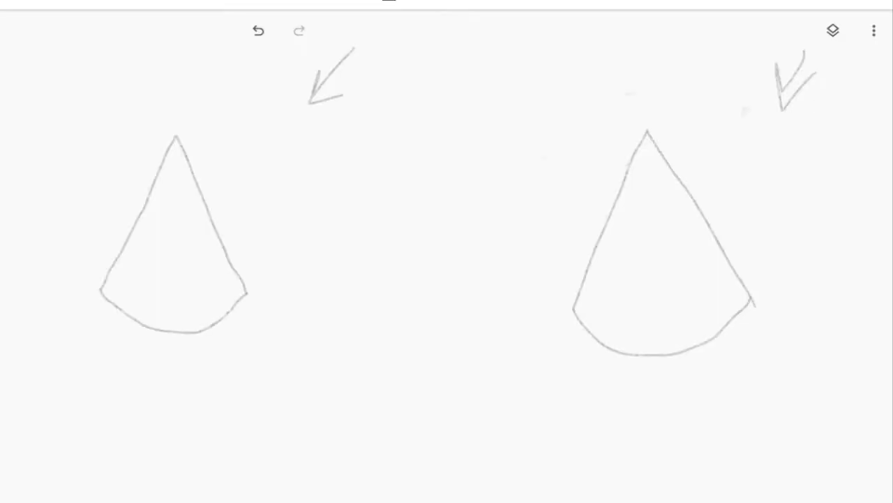
Step: Divide the second cone into four sections with three lines running from its tip to the curved base
drag(647, 134, 673, 354)
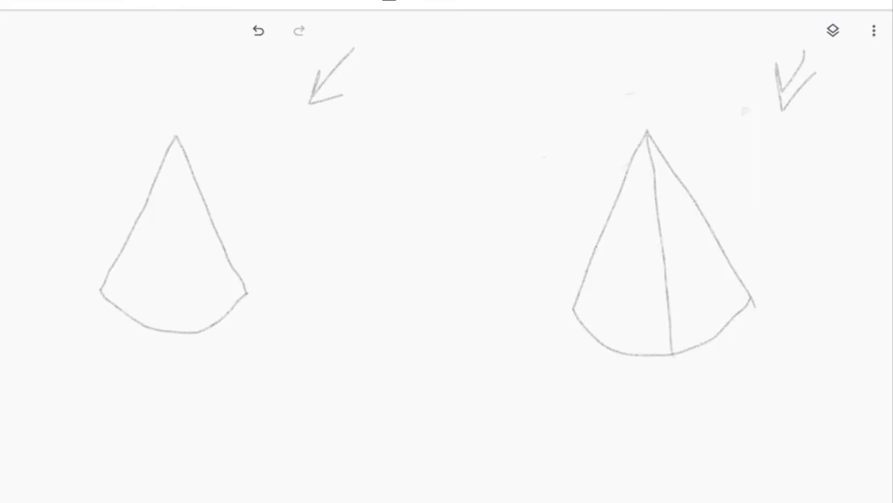
drag(646, 137, 619, 345)
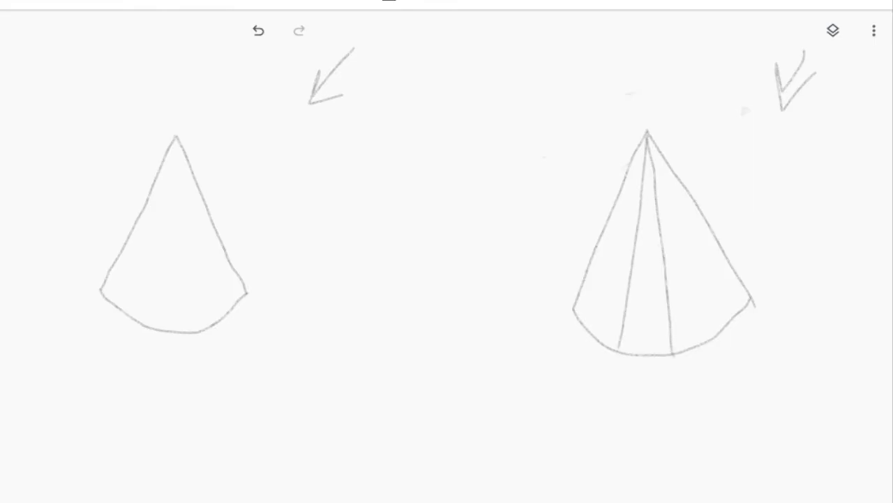
drag(648, 139, 726, 326)
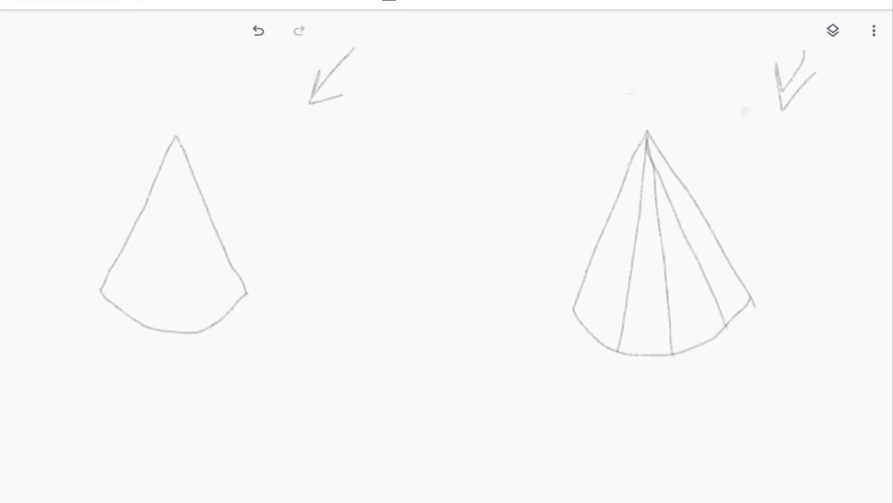
Step: Number the second cone's sections 1 to 4, with 1 nearest the light and 4 on the far left
drag(695, 225, 704, 242)
mouse_move(597, 252)
mouse_down()
mouse_move(599, 283)
mouse_move(615, 284)
mouse_up()
drag(619, 248, 615, 320)
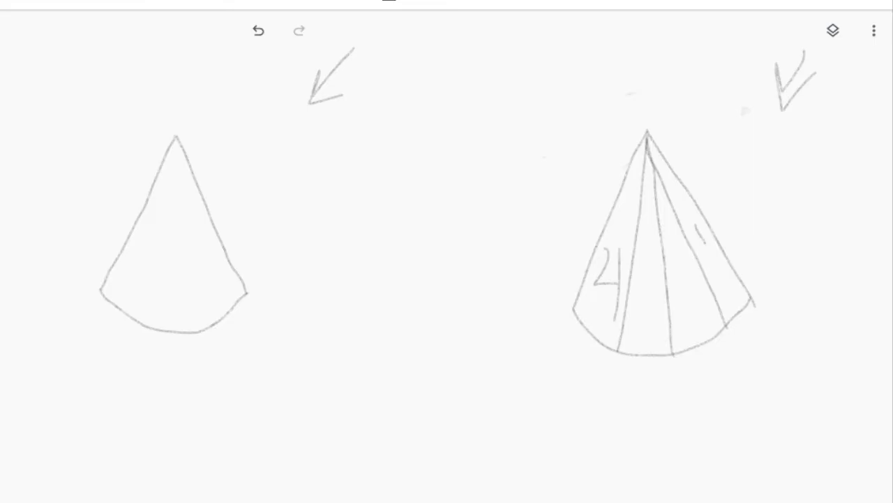
mouse_move(640, 268)
mouse_down()
mouse_move(650, 286)
mouse_move(641, 307)
mouse_up()
mouse_move(679, 261)
mouse_down()
mouse_move(679, 297)
mouse_move(704, 296)
mouse_up()
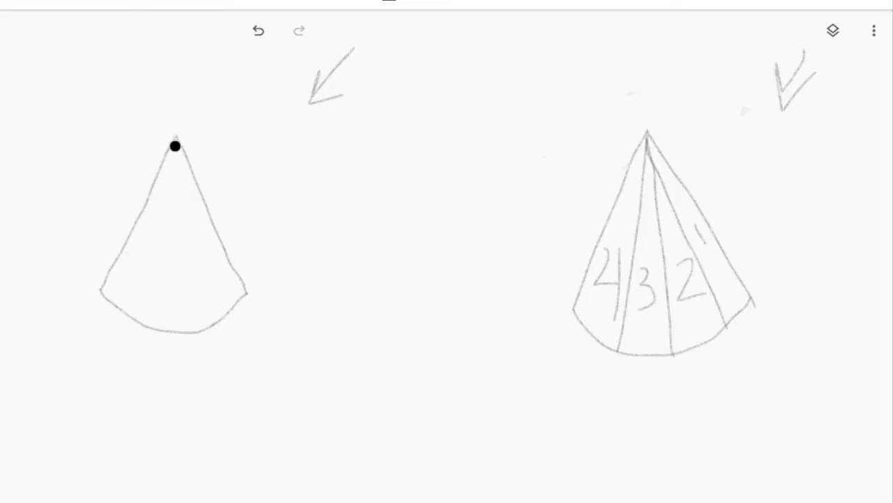
Step: Chalk faint section guides from the first cone's tip to its base and shade its left section as the darkest value
drag(175, 145, 171, 328)
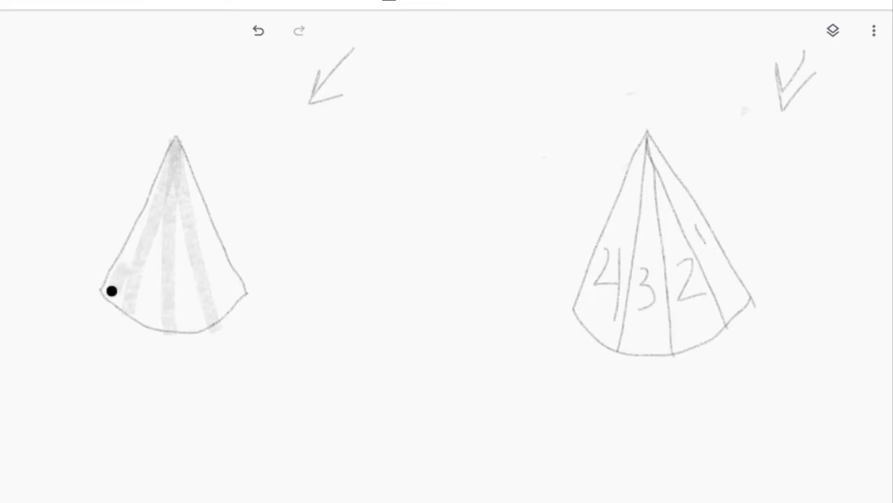
drag(116, 275, 124, 265)
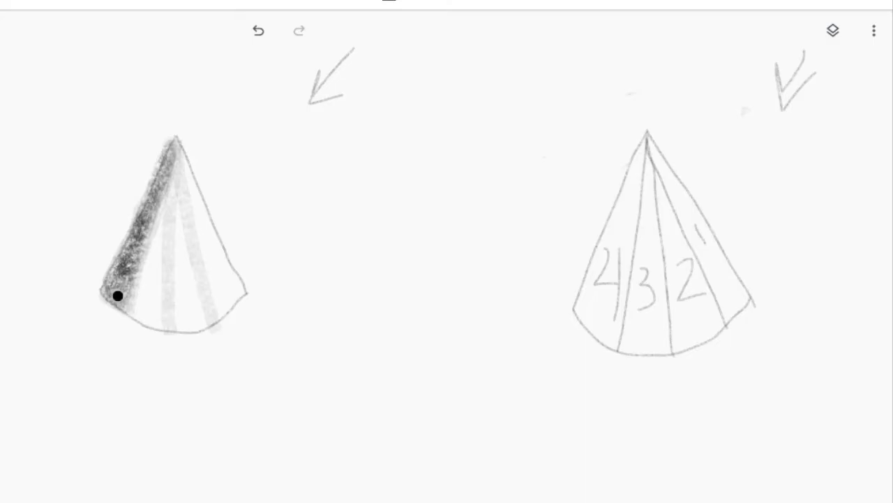
scroll(117, 296, up, 5)
scroll(117, 296, up, 5)
scroll(117, 296, up, 5)
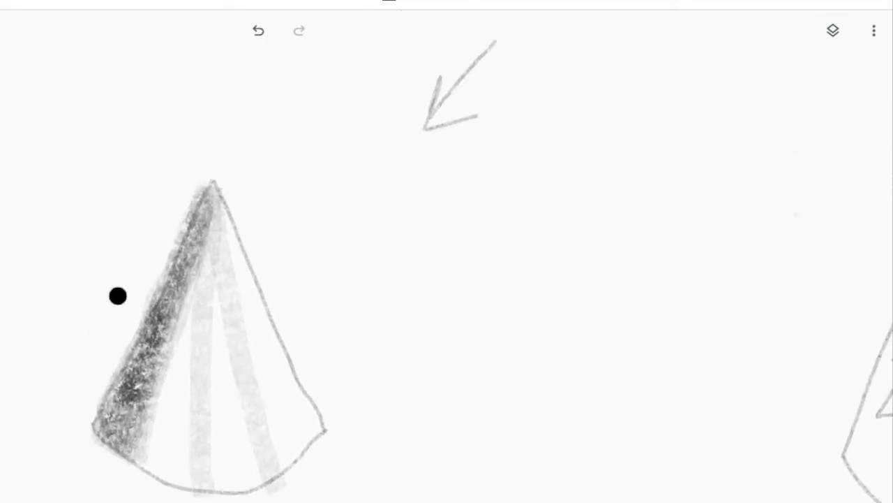
scroll(117, 296, down, 2)
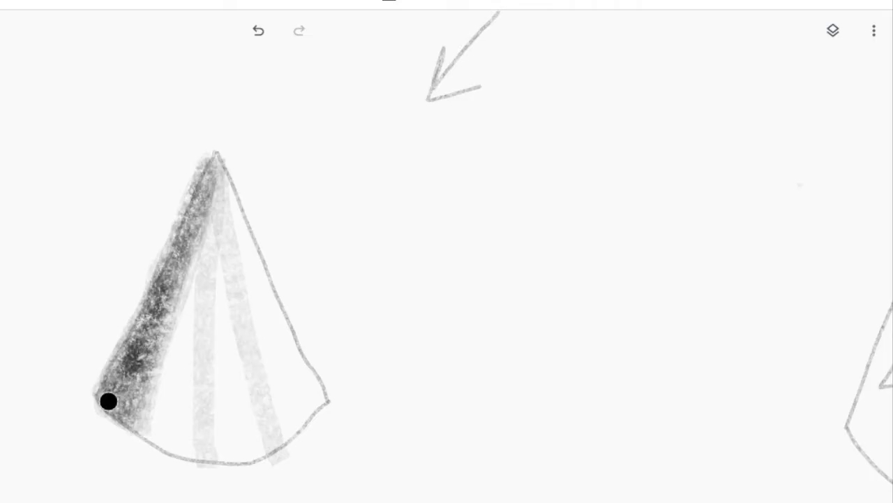
mouse_move(130, 421)
mouse_down()
mouse_move(117, 402)
mouse_move(126, 408)
mouse_up()
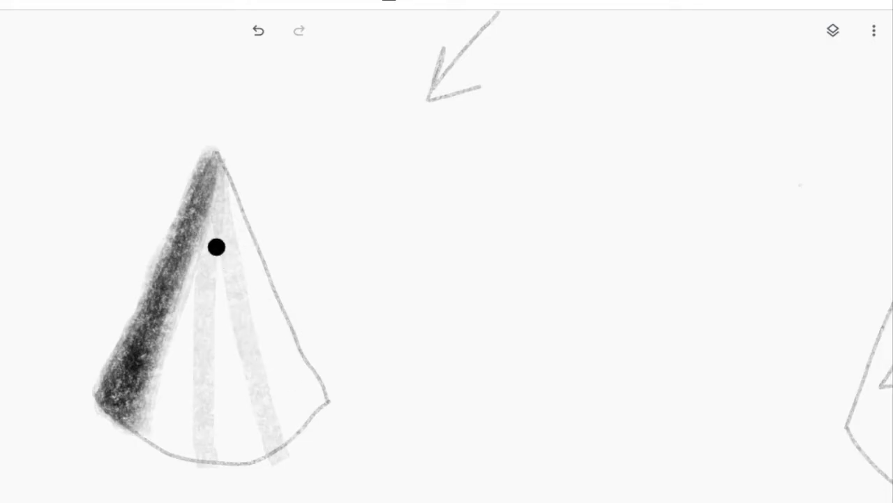
Step: Shade the first cone's two middle sections progressively lighter toward the light and deepen its dark left section
mouse_move(216, 217)
mouse_down()
mouse_move(219, 306)
mouse_move(247, 429)
mouse_move(241, 443)
mouse_move(218, 436)
mouse_move(220, 302)
mouse_move(256, 444)
mouse_move(224, 450)
mouse_move(213, 184)
mouse_move(201, 241)
mouse_move(214, 183)
mouse_move(199, 258)
mouse_move(140, 420)
mouse_move(189, 449)
mouse_move(194, 437)
mouse_move(211, 215)
mouse_move(193, 414)
mouse_move(198, 305)
mouse_move(156, 411)
mouse_move(190, 284)
mouse_move(150, 420)
mouse_move(184, 342)
mouse_move(165, 432)
mouse_move(165, 416)
mouse_move(147, 420)
mouse_move(171, 435)
mouse_move(175, 358)
mouse_move(166, 426)
mouse_move(207, 190)
mouse_move(190, 442)
mouse_move(155, 433)
mouse_move(142, 417)
mouse_move(171, 439)
mouse_move(181, 433)
mouse_move(193, 252)
mouse_move(176, 448)
mouse_move(138, 428)
mouse_move(178, 305)
mouse_move(174, 335)
mouse_move(203, 186)
mouse_move(191, 440)
mouse_move(138, 413)
mouse_move(185, 448)
mouse_move(191, 337)
mouse_move(167, 375)
mouse_move(175, 337)
mouse_move(161, 433)
mouse_up()
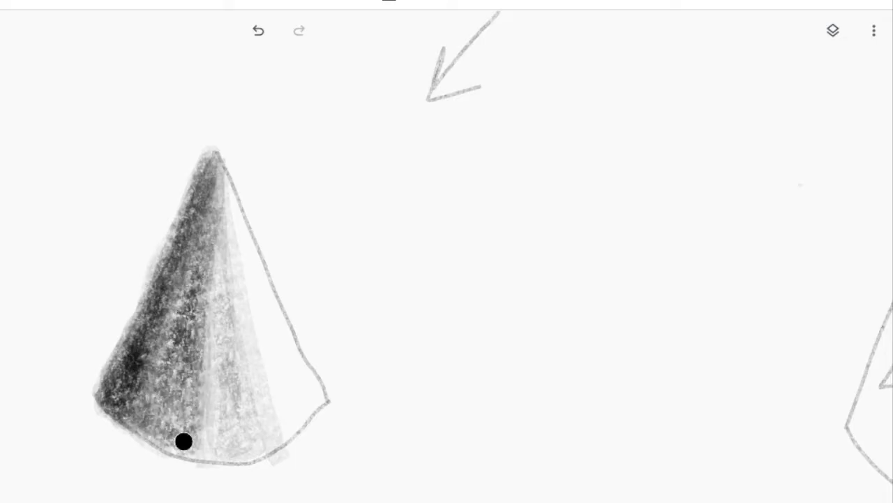
mouse_move(127, 406)
mouse_down()
mouse_move(201, 169)
mouse_move(128, 414)
mouse_move(189, 238)
mouse_move(201, 186)
mouse_move(124, 422)
mouse_move(202, 191)
mouse_move(137, 409)
mouse_move(108, 400)
mouse_move(137, 423)
mouse_move(116, 388)
mouse_move(129, 400)
mouse_move(139, 389)
mouse_move(208, 152)
mouse_move(134, 420)
mouse_move(112, 404)
mouse_move(135, 422)
mouse_move(176, 263)
mouse_move(135, 415)
mouse_move(113, 398)
mouse_move(131, 415)
mouse_move(200, 158)
mouse_up()
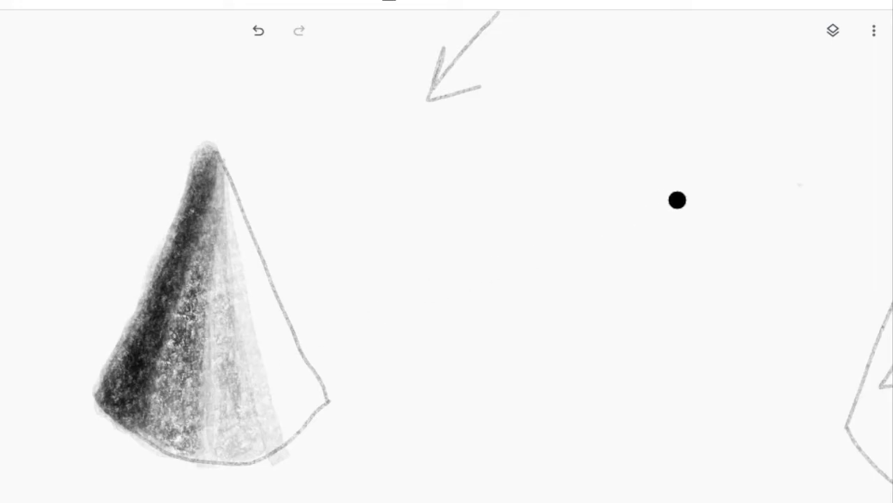
Step: Draw loose and tight sample loops with chalk between the cones, and blend the first cone's middle sections toward the light side
mouse_move(699, 202)
mouse_down()
mouse_move(674, 256)
mouse_move(668, 399)
mouse_move(633, 499)
mouse_move(734, 500)
mouse_up()
mouse_move(826, 198)
mouse_down()
mouse_move(797, 231)
mouse_move(820, 218)
mouse_move(828, 244)
mouse_move(795, 265)
mouse_move(814, 254)
mouse_move(828, 288)
mouse_move(809, 323)
mouse_move(808, 310)
mouse_move(817, 331)
mouse_move(805, 363)
mouse_up()
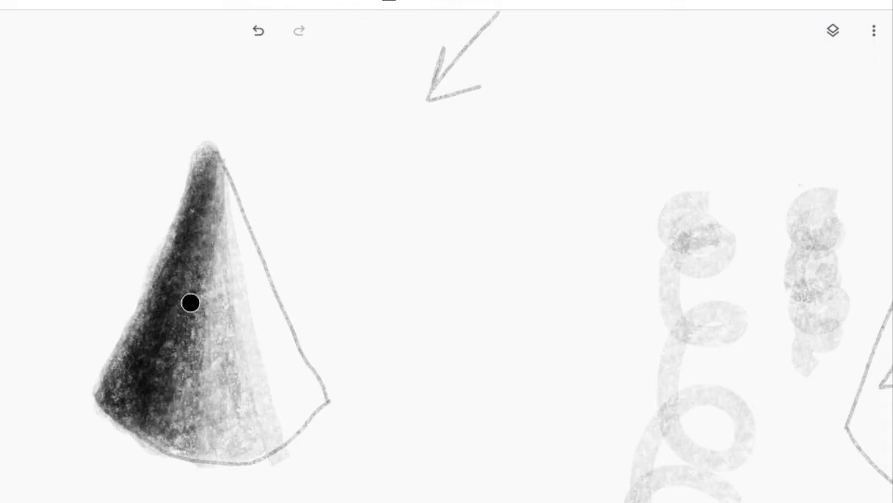
mouse_move(212, 235)
mouse_down()
mouse_move(226, 275)
mouse_move(212, 292)
mouse_move(224, 274)
mouse_move(244, 292)
mouse_move(233, 330)
mouse_move(246, 415)
mouse_move(262, 407)
mouse_move(272, 419)
mouse_move(268, 440)
mouse_move(266, 384)
mouse_move(249, 373)
mouse_move(230, 281)
mouse_move(238, 261)
mouse_move(226, 241)
mouse_move(216, 241)
mouse_move(202, 364)
mouse_move(182, 406)
mouse_move(174, 397)
mouse_move(183, 400)
mouse_move(172, 438)
mouse_move(178, 396)
mouse_move(179, 425)
mouse_move(165, 425)
mouse_move(161, 415)
mouse_move(172, 393)
mouse_move(169, 415)
mouse_move(181, 313)
mouse_move(208, 264)
mouse_move(199, 412)
mouse_move(195, 438)
mouse_move(198, 404)
mouse_move(186, 451)
mouse_move(212, 356)
mouse_move(202, 299)
mouse_move(222, 273)
mouse_move(232, 338)
mouse_move(217, 462)
mouse_move(220, 419)
mouse_move(238, 409)
mouse_move(231, 448)
mouse_move(236, 432)
mouse_move(213, 429)
mouse_move(233, 447)
mouse_move(210, 451)
mouse_move(220, 429)
mouse_move(255, 417)
mouse_move(264, 426)
mouse_move(261, 448)
mouse_up()
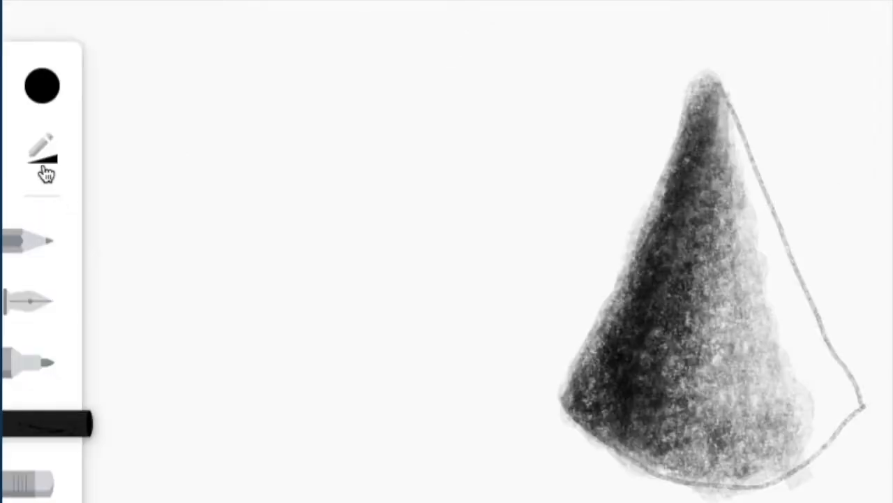
Step: Lower the chalk's opacity further and lightly extend the shading toward the cone's right edge
click(45, 167)
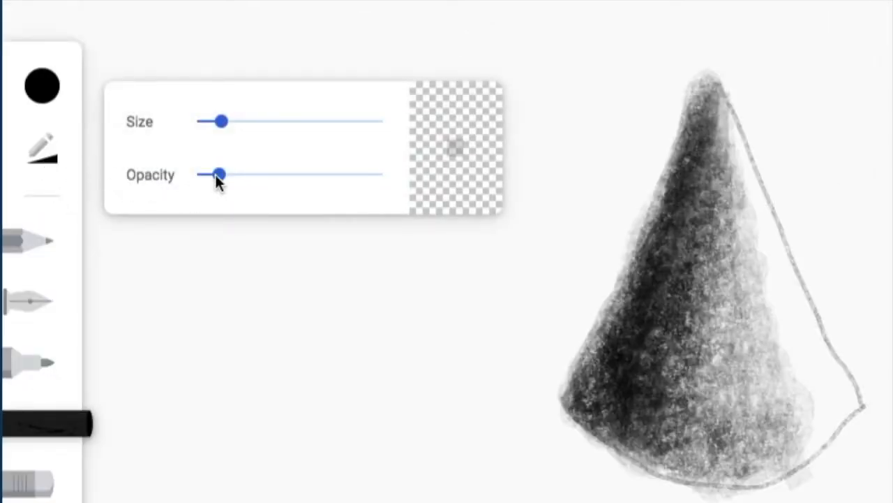
drag(217, 173, 207, 173)
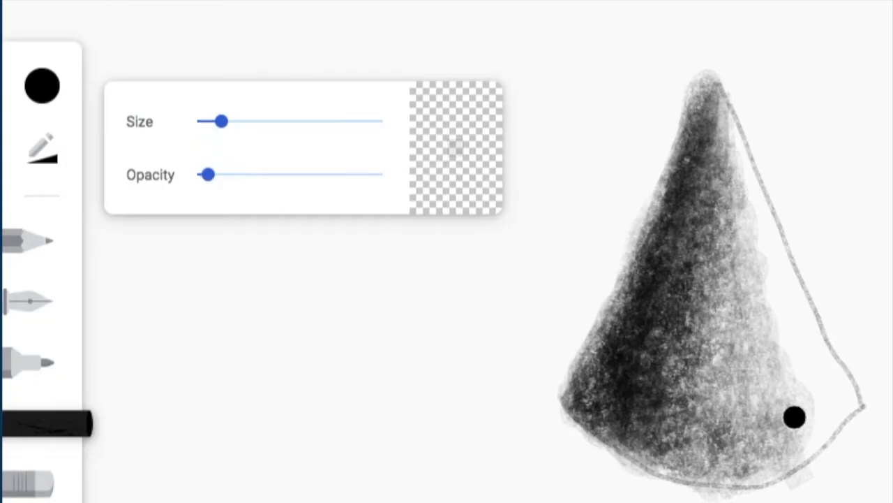
click(800, 404)
mouse_move(448, 378)
mouse_down()
mouse_move(451, 420)
mouse_move(456, 379)
mouse_move(434, 369)
mouse_move(428, 334)
mouse_move(437, 344)
mouse_move(448, 339)
mouse_move(429, 345)
mouse_move(417, 295)
mouse_move(426, 287)
mouse_move(409, 256)
mouse_move(405, 203)
mouse_move(402, 271)
mouse_move(466, 400)
mouse_move(449, 405)
mouse_move(435, 431)
mouse_move(471, 396)
mouse_move(460, 401)
mouse_up()
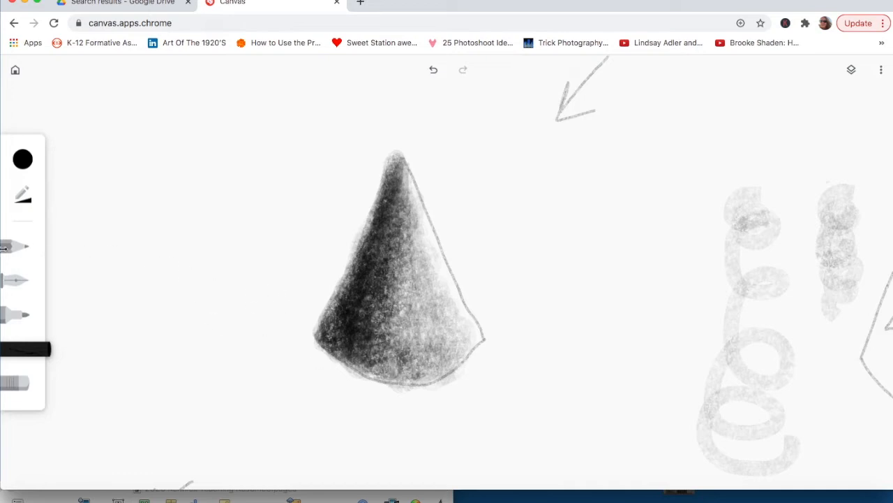
Step: Erase the stray shading outside the shaded cone's left edge and tip
click(22, 385)
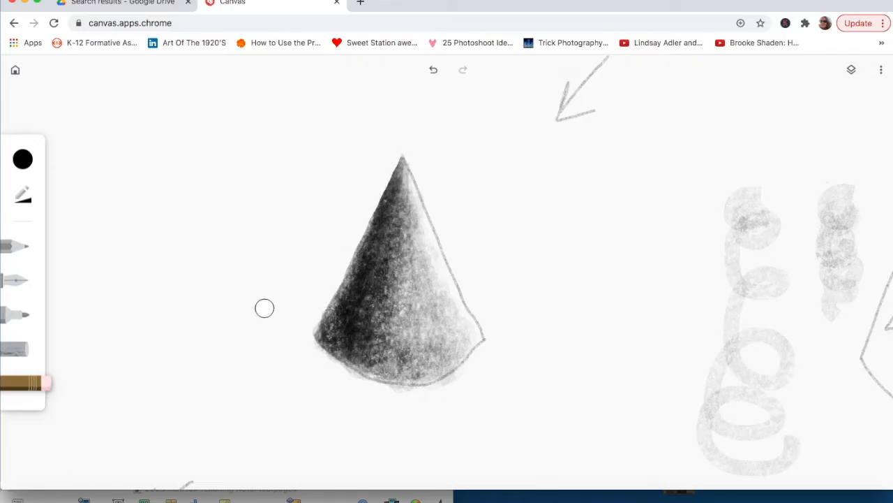
scroll(152, 352, down, 5)
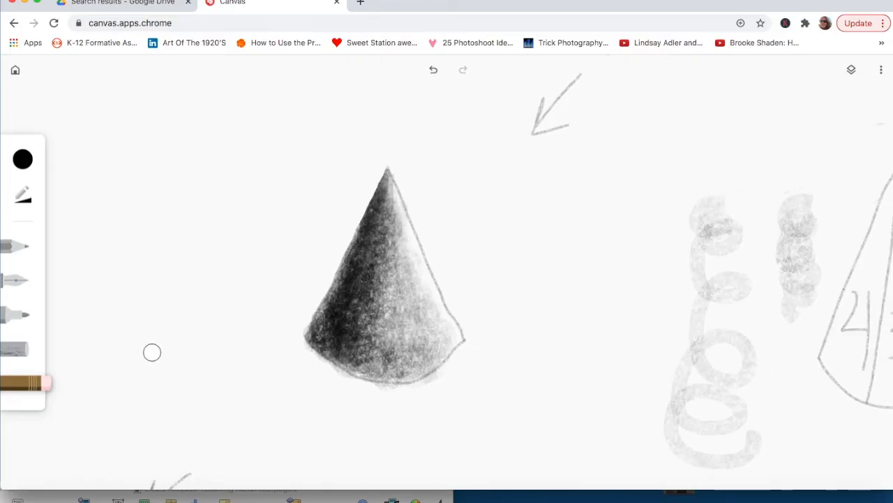
Step: Return to the chalk and raise its opacity slightly
scroll(152, 352, down, 3)
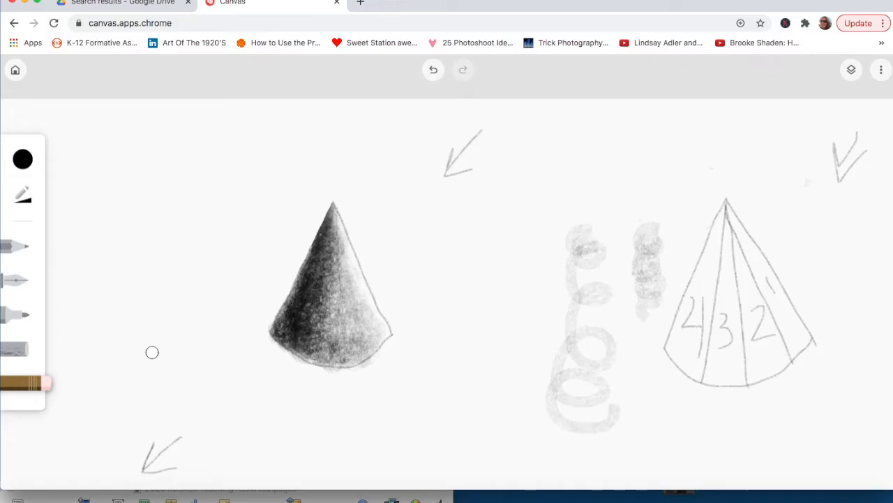
scroll(152, 352, down, 2)
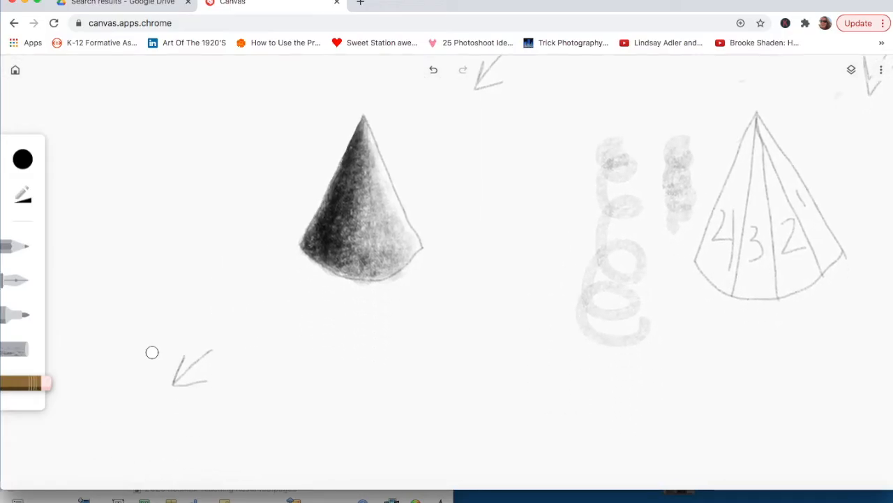
scroll(152, 352, down, 3)
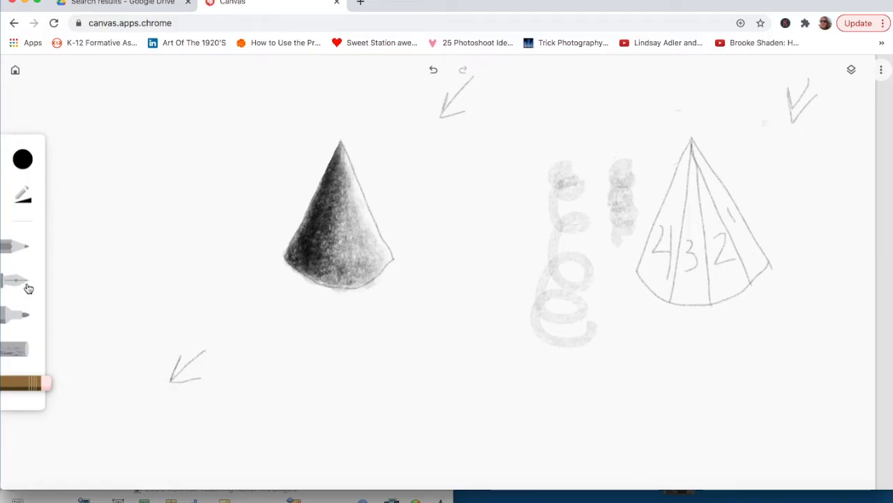
click(22, 351)
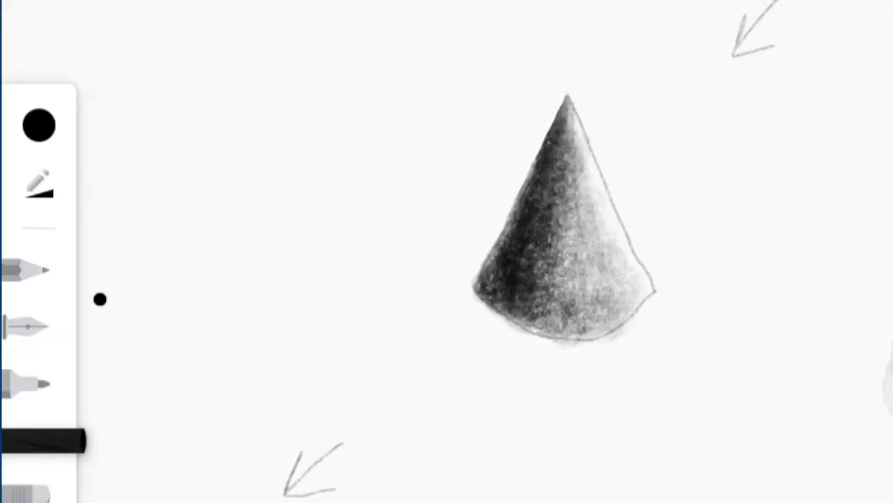
click(43, 208)
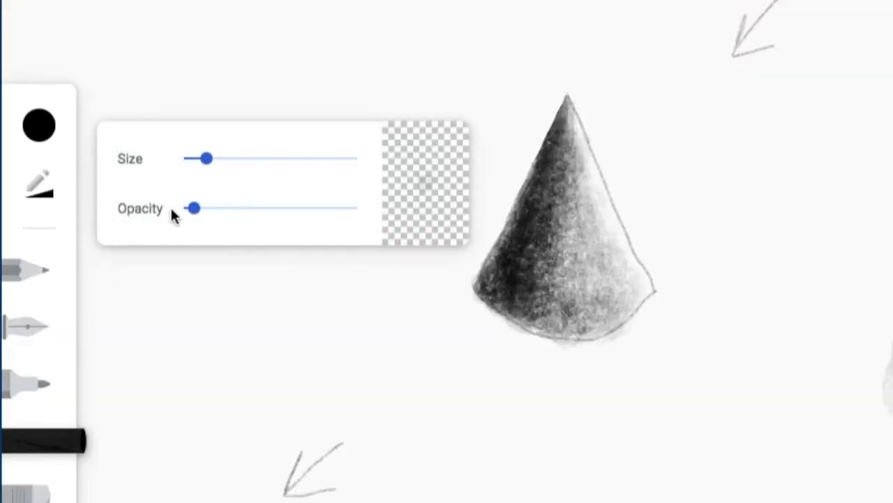
drag(194, 210, 209, 234)
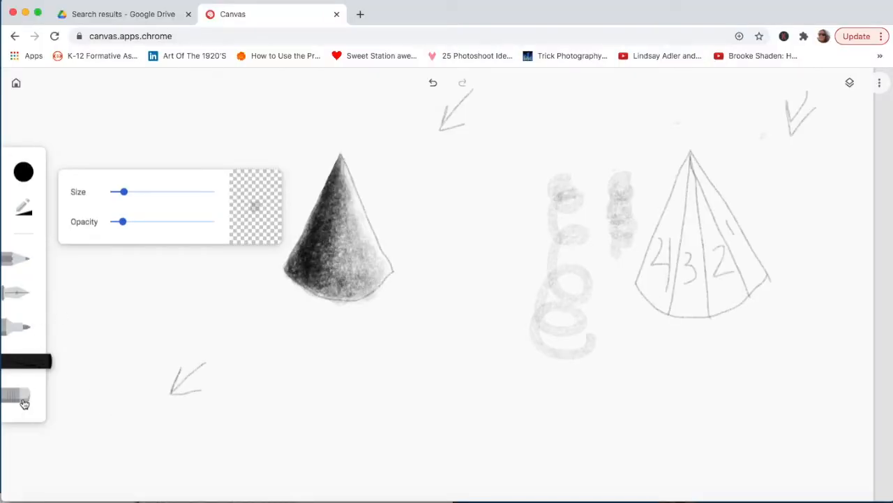
Step: Erase the pencil arrow below the shaded cone and draw a chalk arrow farther out, pointing away from the light
click(25, 401)
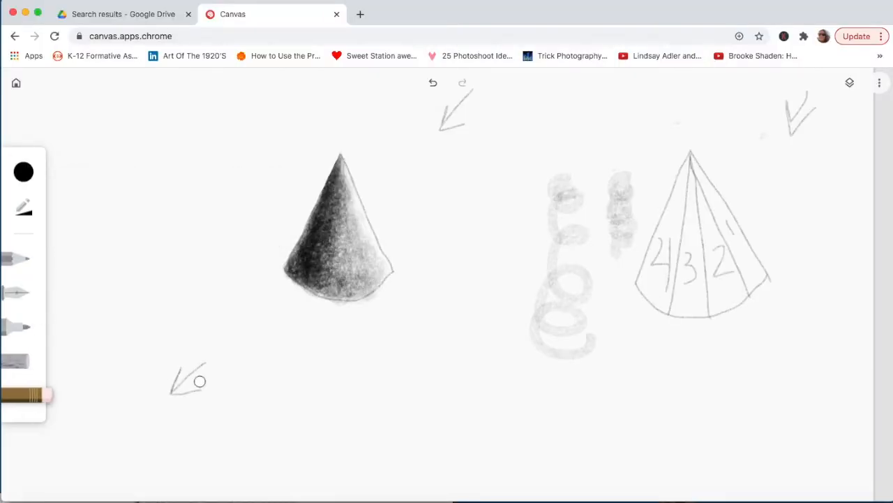
mouse_move(208, 363)
mouse_down()
mouse_move(159, 397)
mouse_move(193, 384)
mouse_up()
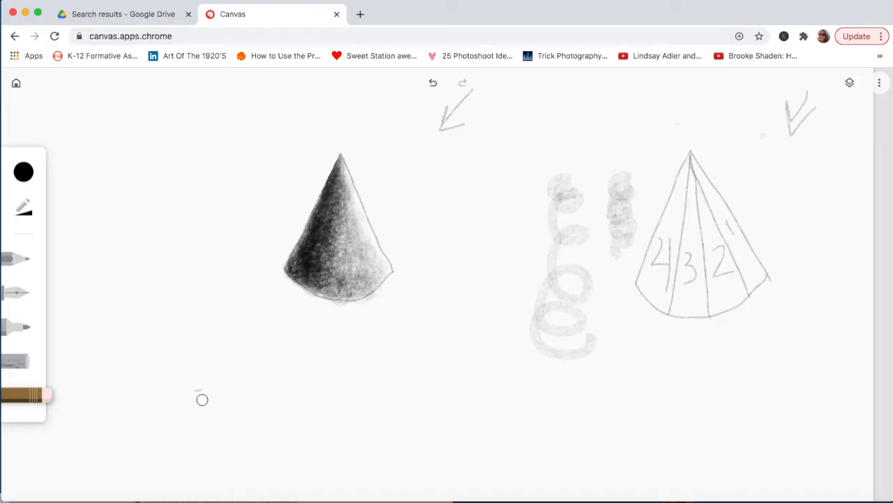
click(18, 362)
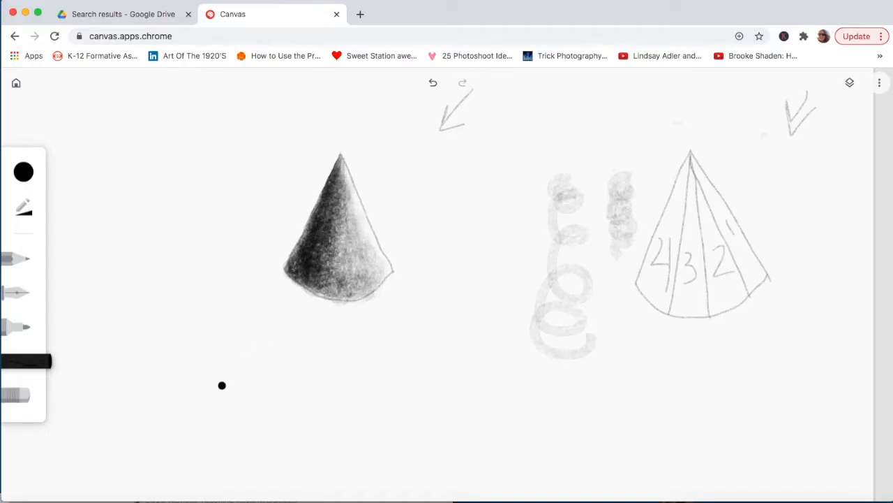
mouse_move(174, 438)
mouse_down()
mouse_move(139, 478)
mouse_move(177, 434)
mouse_move(131, 476)
mouse_move(138, 443)
mouse_move(132, 479)
mouse_move(177, 467)
mouse_up()
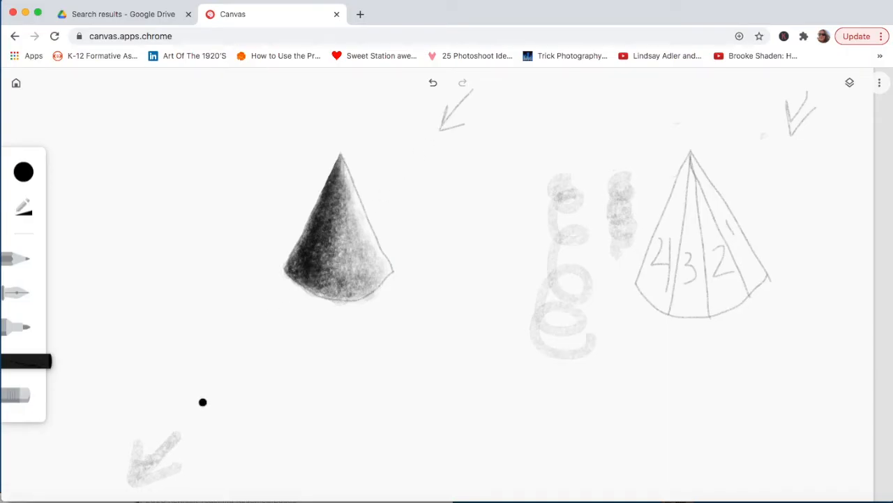
Step: Shade a tapering cast shadow in chalk from the cone's base toward the lower arrow, darkest near the base, and switch to the pencil
drag(215, 394, 349, 304)
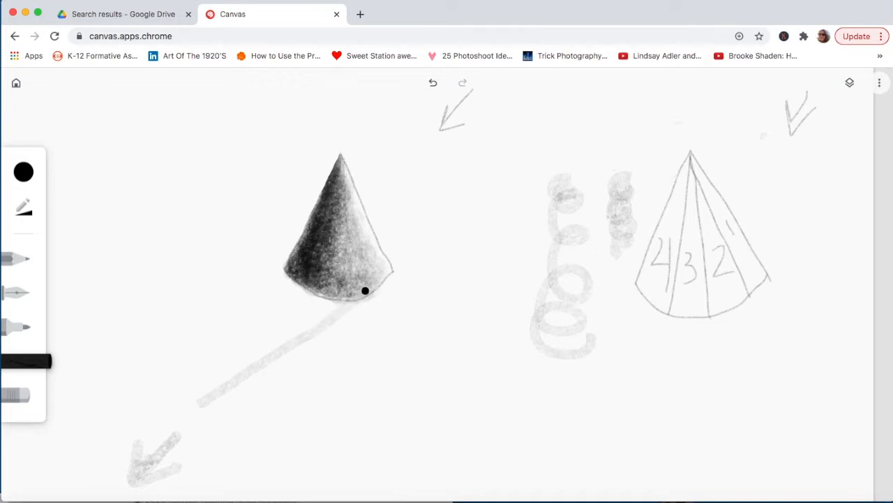
mouse_move(191, 411)
mouse_down()
mouse_move(287, 270)
mouse_move(223, 364)
mouse_move(287, 272)
mouse_move(267, 307)
mouse_move(294, 284)
mouse_move(263, 316)
mouse_move(293, 292)
mouse_move(288, 283)
mouse_move(269, 316)
mouse_move(307, 291)
mouse_move(294, 317)
mouse_move(347, 291)
mouse_move(305, 318)
mouse_move(329, 316)
mouse_up()
mouse_move(366, 293)
mouse_down()
mouse_move(251, 359)
mouse_move(264, 341)
mouse_move(260, 327)
mouse_move(240, 346)
mouse_move(268, 305)
mouse_move(215, 386)
mouse_move(241, 360)
mouse_move(209, 393)
mouse_move(300, 309)
mouse_move(284, 305)
mouse_move(279, 326)
mouse_move(300, 321)
mouse_move(216, 381)
mouse_move(187, 415)
mouse_move(221, 372)
mouse_move(212, 376)
mouse_move(240, 363)
mouse_move(242, 335)
mouse_move(275, 310)
mouse_move(292, 310)
mouse_move(254, 339)
mouse_move(242, 372)
mouse_move(194, 407)
mouse_move(234, 346)
mouse_move(300, 304)
mouse_move(284, 309)
mouse_move(303, 289)
mouse_move(293, 282)
mouse_move(282, 302)
mouse_move(291, 310)
mouse_move(319, 296)
mouse_move(311, 290)
mouse_move(294, 312)
mouse_move(314, 318)
mouse_move(303, 298)
mouse_move(326, 288)
mouse_move(319, 312)
mouse_move(329, 307)
mouse_move(316, 318)
mouse_move(286, 317)
mouse_move(274, 300)
mouse_move(281, 289)
mouse_move(305, 289)
mouse_move(296, 282)
mouse_move(296, 328)
mouse_move(333, 301)
mouse_move(361, 296)
mouse_move(255, 339)
mouse_move(291, 268)
mouse_move(279, 295)
mouse_move(308, 312)
mouse_move(281, 309)
mouse_move(259, 327)
mouse_move(259, 347)
mouse_move(305, 316)
mouse_move(269, 345)
mouse_move(270, 360)
mouse_move(314, 319)
mouse_move(238, 369)
mouse_move(257, 361)
mouse_up()
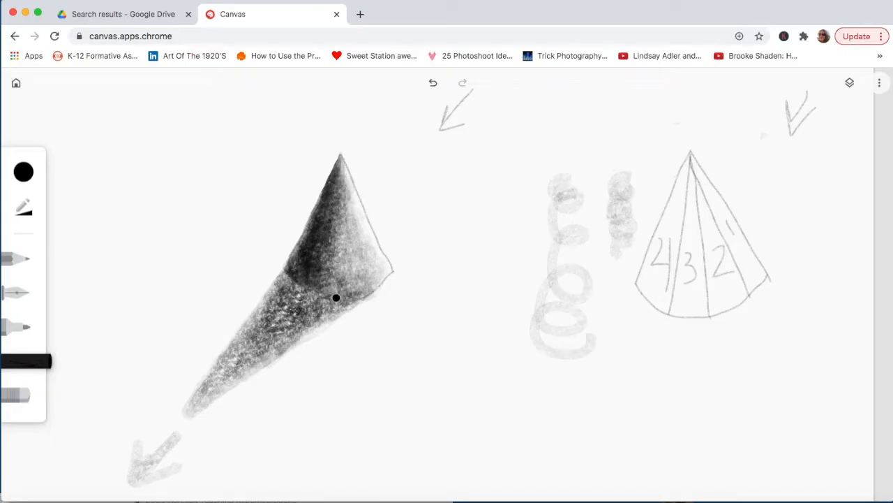
scroll(336, 298, up, 5)
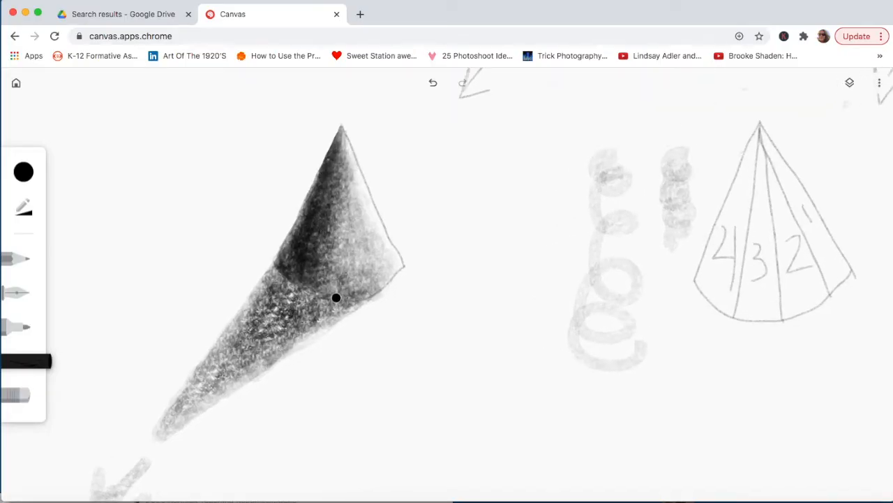
scroll(335, 297, up, 5)
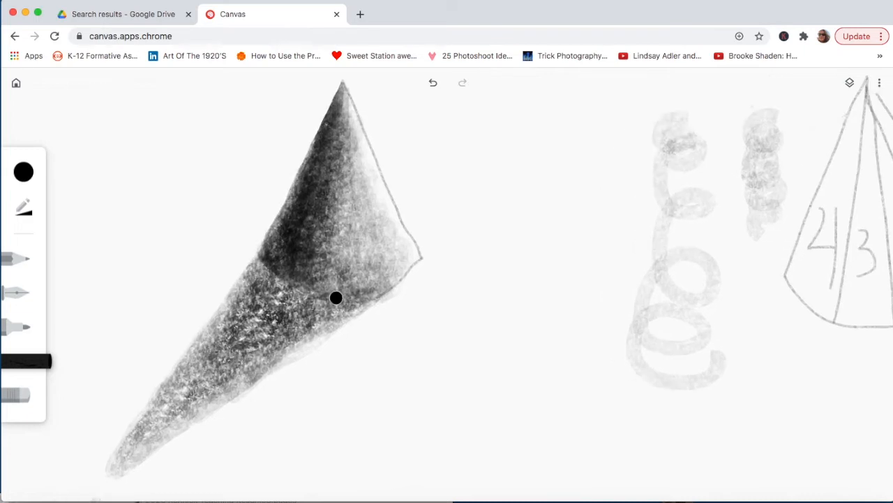
scroll(335, 298, up, 5)
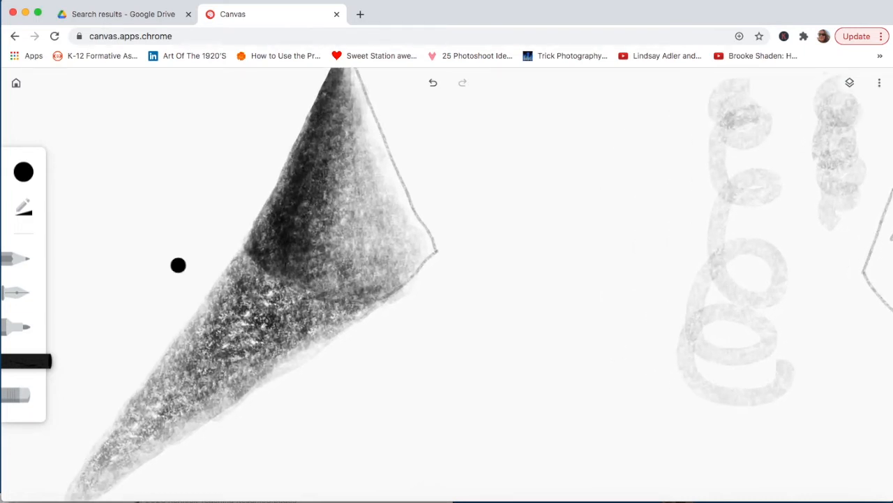
click(23, 261)
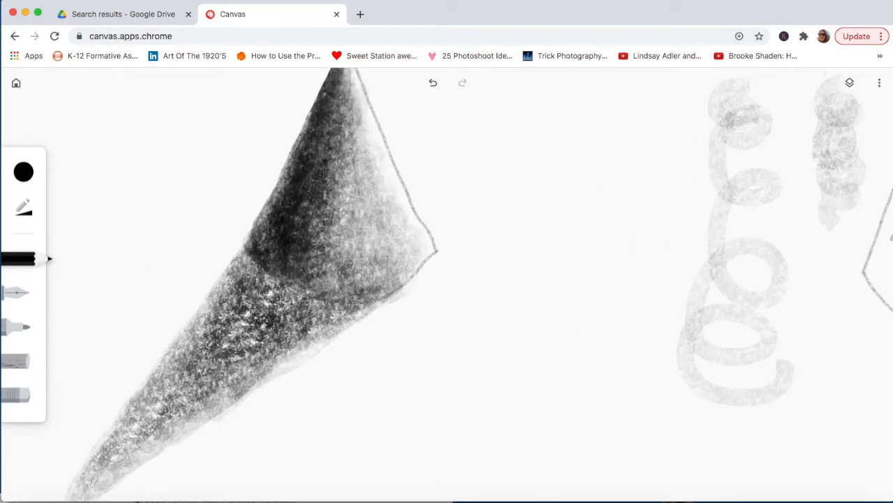
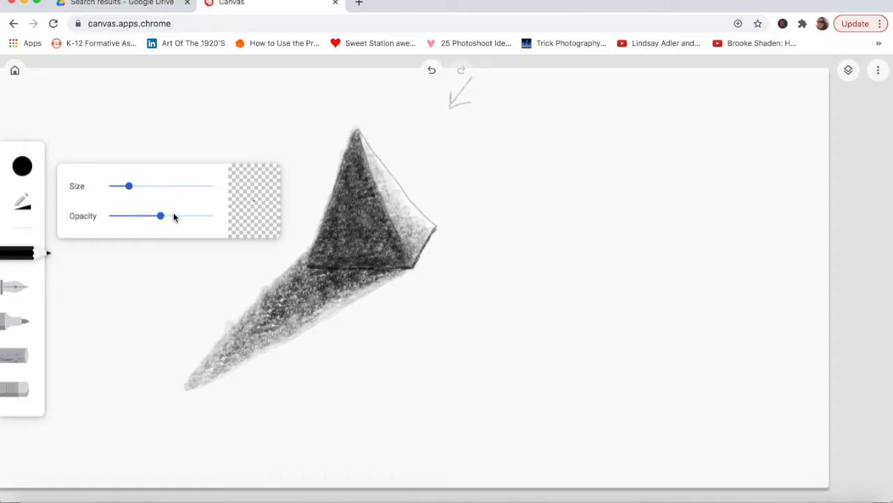
Step: Draw a pencil horizon line across the canvas behind the pyramid, and add handwriting in the empty space beside the shadow
click(19, 263)
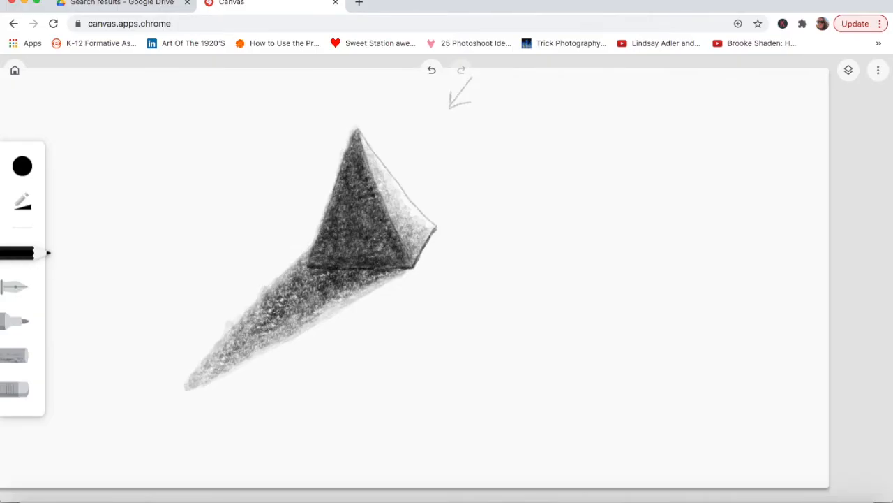
drag(385, 166, 639, 155)
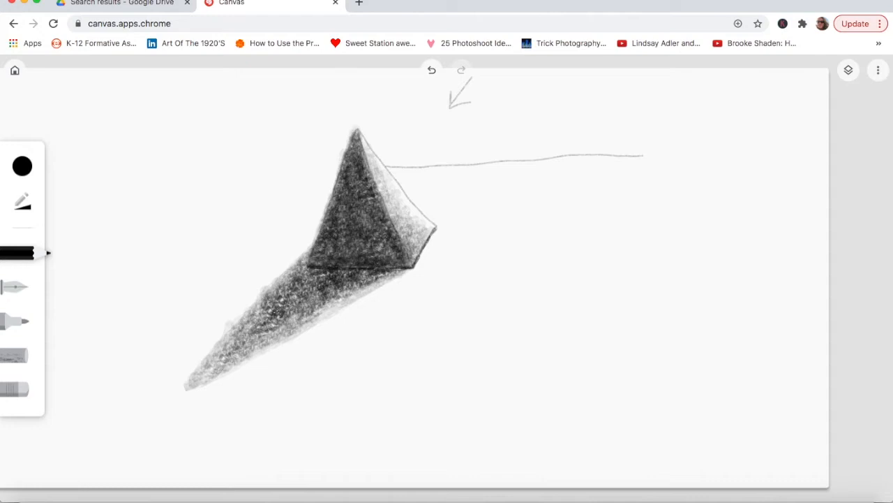
drag(643, 155, 829, 151)
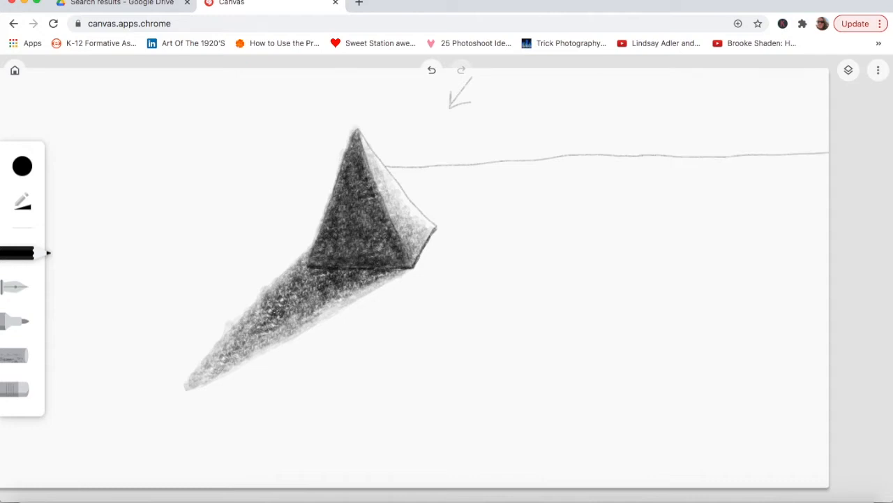
drag(340, 166, 64, 169)
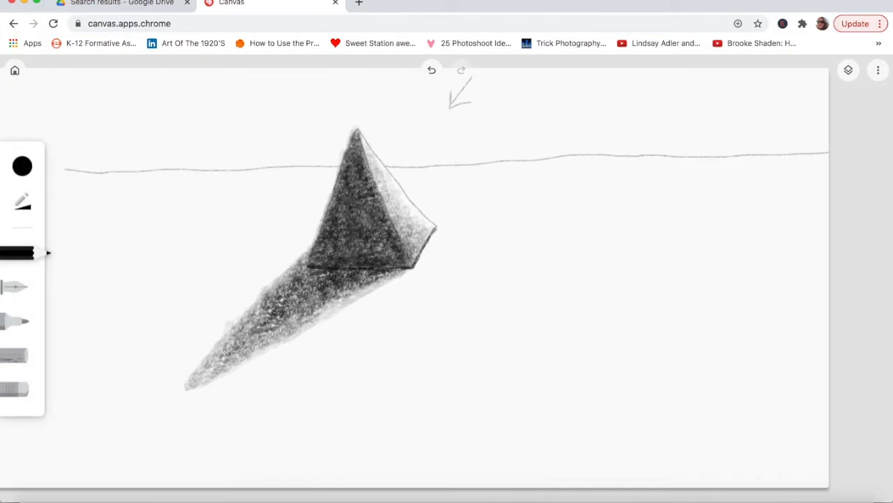
mouse_move(624, 380)
mouse_down()
mouse_move(618, 328)
mouse_move(617, 354)
mouse_move(645, 325)
mouse_move(666, 367)
mouse_move(662, 309)
mouse_move(673, 317)
mouse_move(743, 255)
mouse_up()
mouse_move(600, 434)
mouse_down()
mouse_move(618, 403)
mouse_move(645, 429)
mouse_move(656, 405)
mouse_move(659, 421)
mouse_move(671, 391)
mouse_move(737, 377)
mouse_move(748, 363)
mouse_up()
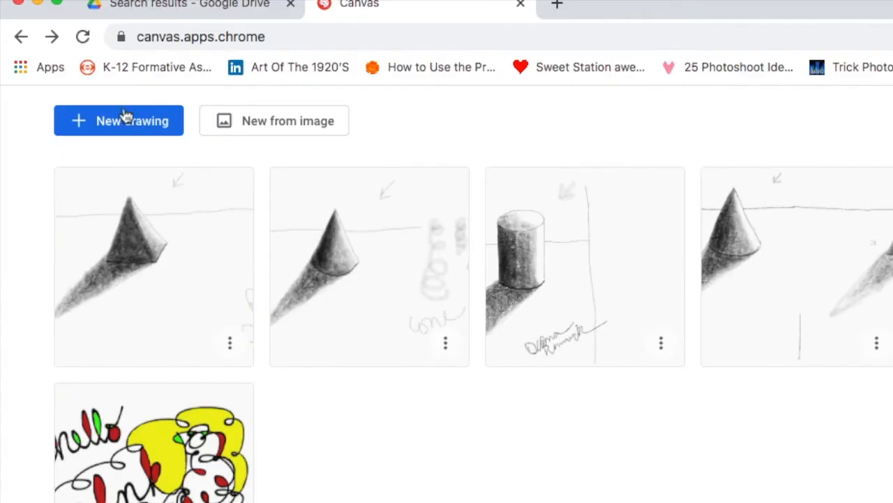
Step: Create a new blank drawing and consult the geometric forms instruction sheet in Google Drive before returning to the canvas
click(115, 122)
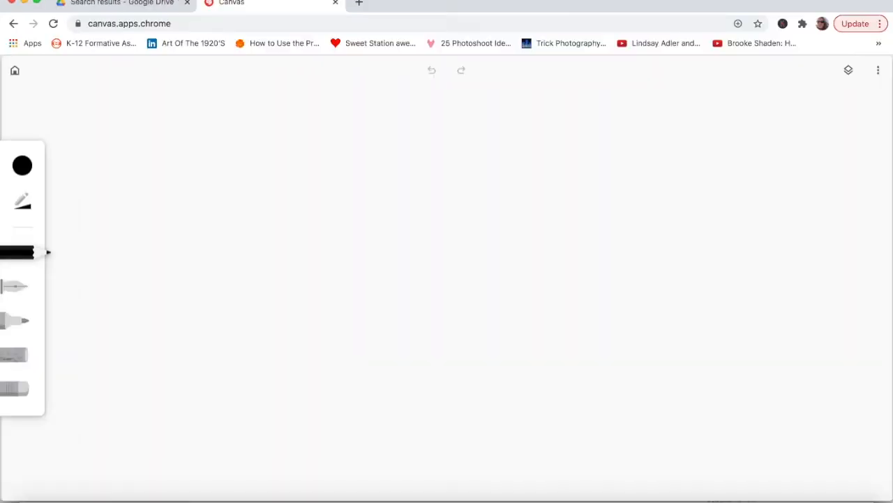
click(124, 6)
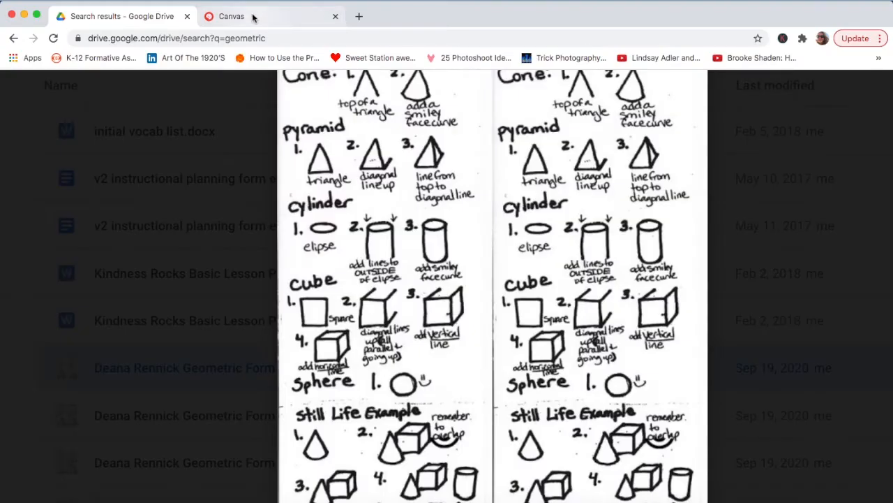
click(254, 16)
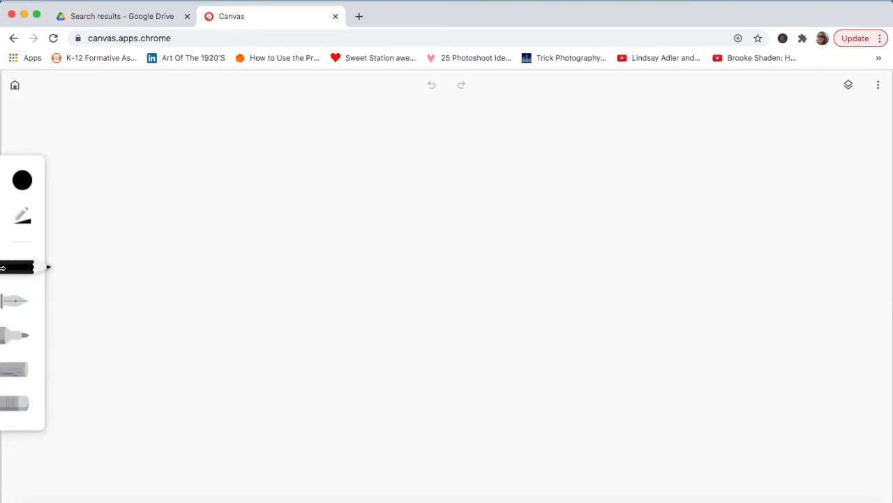
Step: Set the pencil's opacity to 50 and draw a wide ellipse in the upper middle of the canvas
click(24, 220)
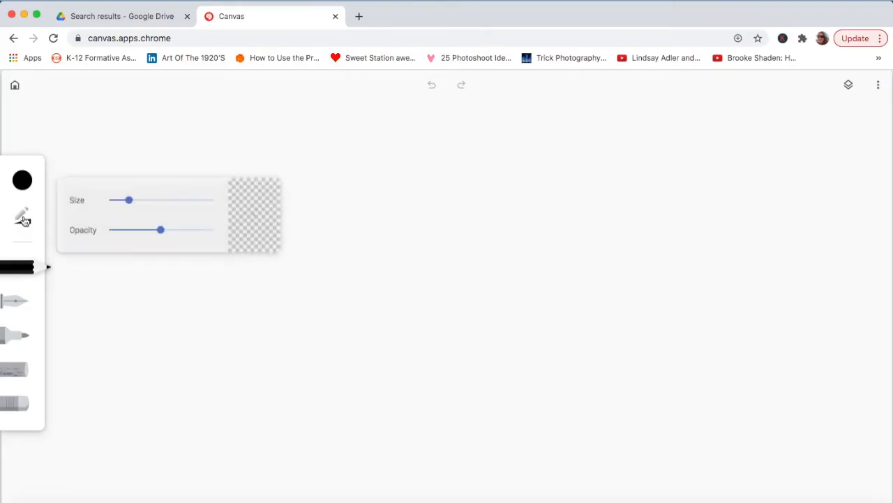
click(162, 231)
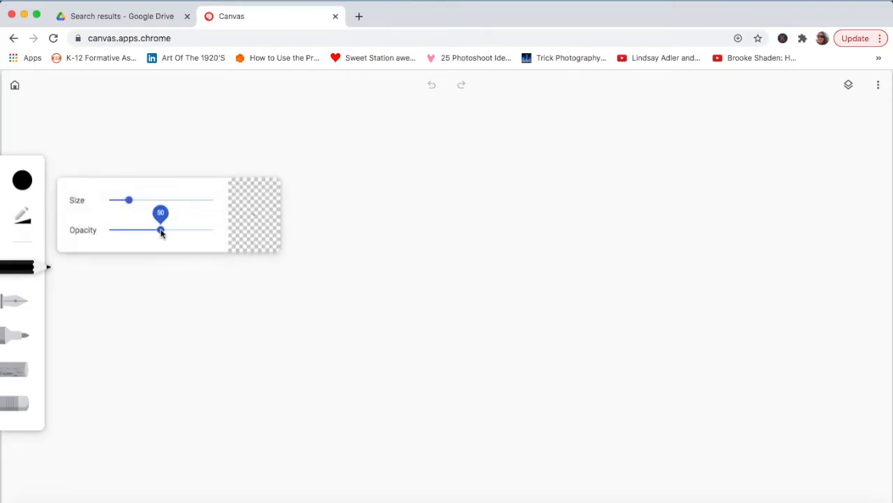
click(31, 271)
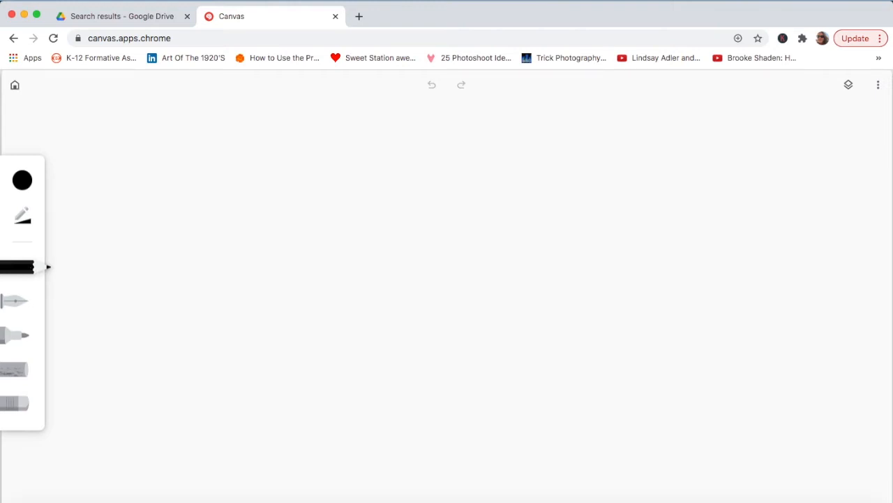
mouse_move(403, 149)
mouse_down()
mouse_move(360, 158)
mouse_move(354, 172)
mouse_move(382, 184)
mouse_move(432, 181)
mouse_move(431, 162)
mouse_move(405, 150)
mouse_move(435, 136)
mouse_move(470, 139)
mouse_move(494, 157)
mouse_move(493, 169)
mouse_move(452, 181)
mouse_move(403, 174)
mouse_move(393, 142)
mouse_move(448, 127)
mouse_move(495, 157)
mouse_up()
key(ctrl+z)
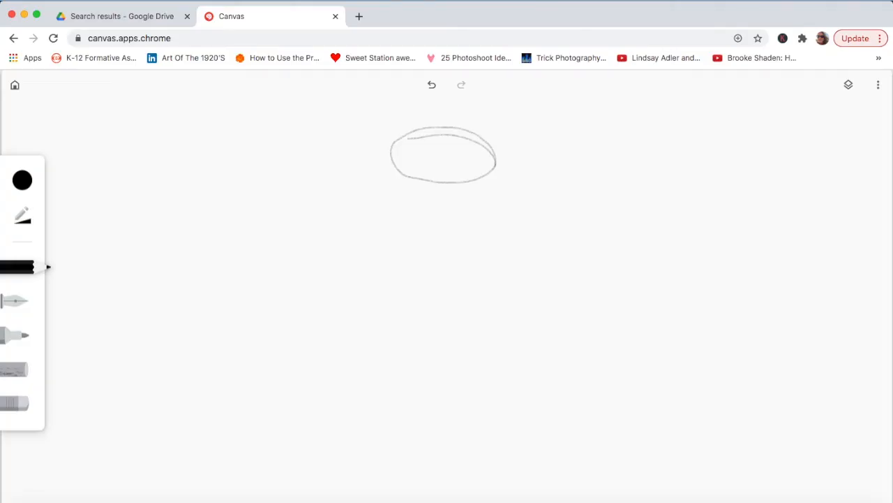
Step: Erase the overlapping extra curve inside the top of the ellipse
right_click(22, 398)
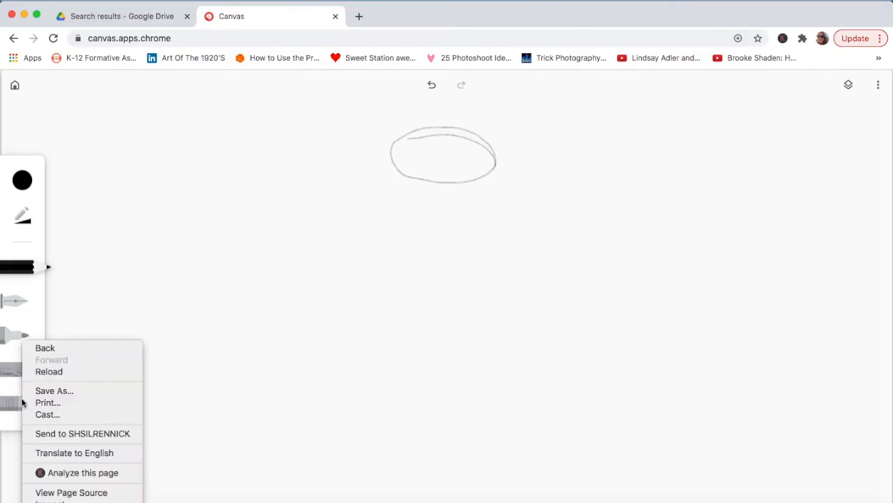
click(12, 405)
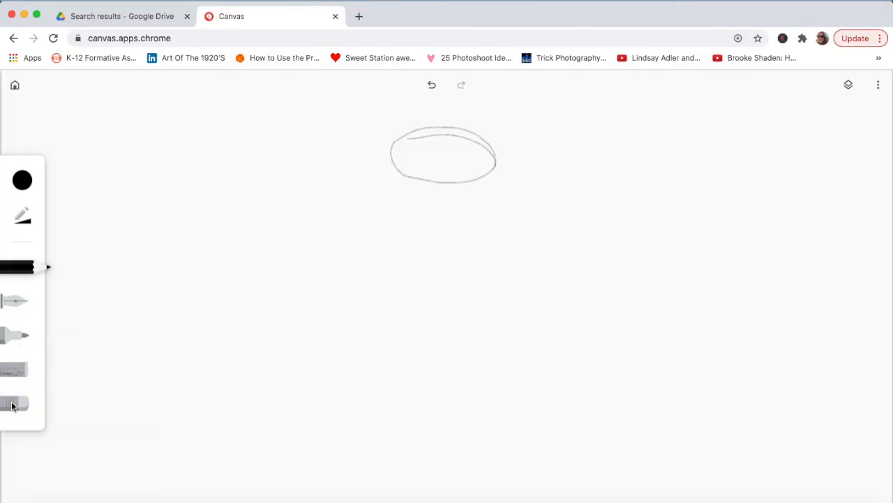
click(14, 403)
mouse_move(410, 142)
mouse_down()
mouse_move(467, 138)
mouse_move(483, 151)
mouse_up()
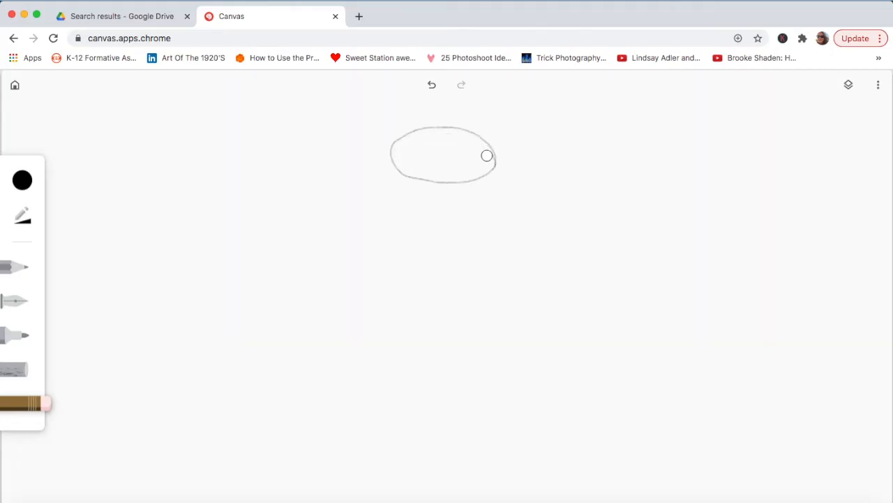
Step: Reinforce the ellipse's outline with extra pencil strokes along its ends, and erase the stray curve outside its right end
click(20, 268)
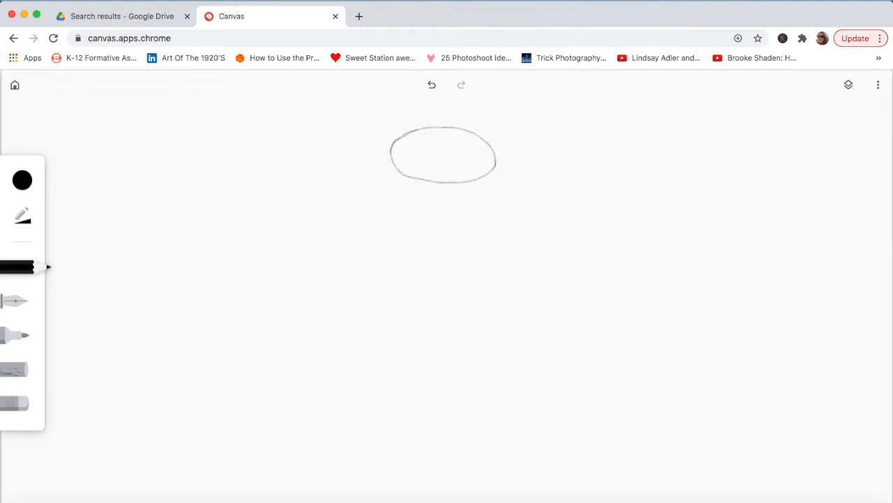
mouse_move(431, 182)
mouse_down()
mouse_move(406, 176)
mouse_move(392, 157)
mouse_up()
mouse_move(468, 183)
mouse_down()
mouse_move(488, 173)
mouse_move(499, 145)
mouse_move(481, 137)
mouse_up()
mouse_move(458, 128)
mouse_down()
mouse_move(482, 137)
mouse_move(496, 165)
mouse_up()
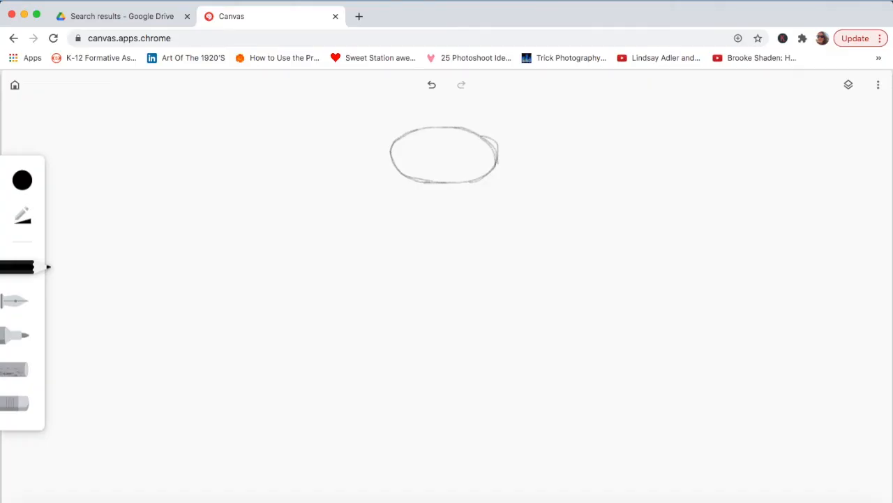
click(17, 403)
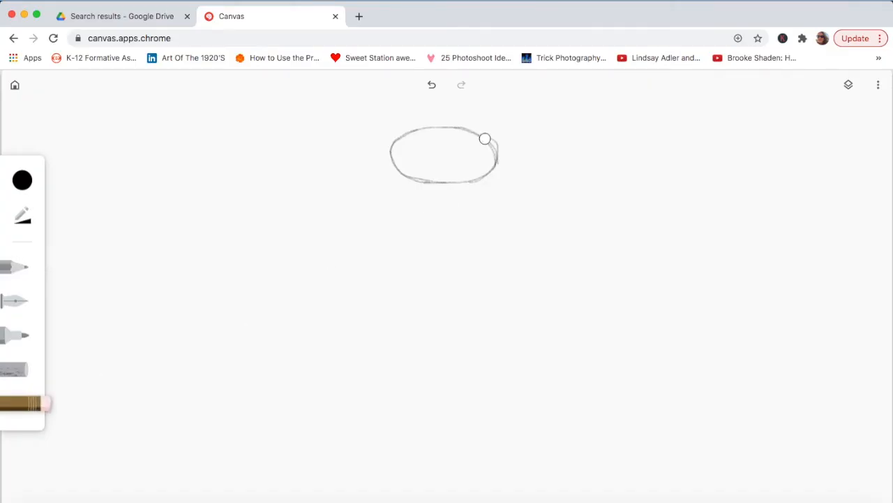
mouse_move(484, 132)
mouse_down()
mouse_move(502, 149)
mouse_move(502, 171)
mouse_up()
Step: Draw a smaller example ellipse beside the first in pencil, checking the Google Drive form sheet, and drop two side lines from inside its edges
click(16, 269)
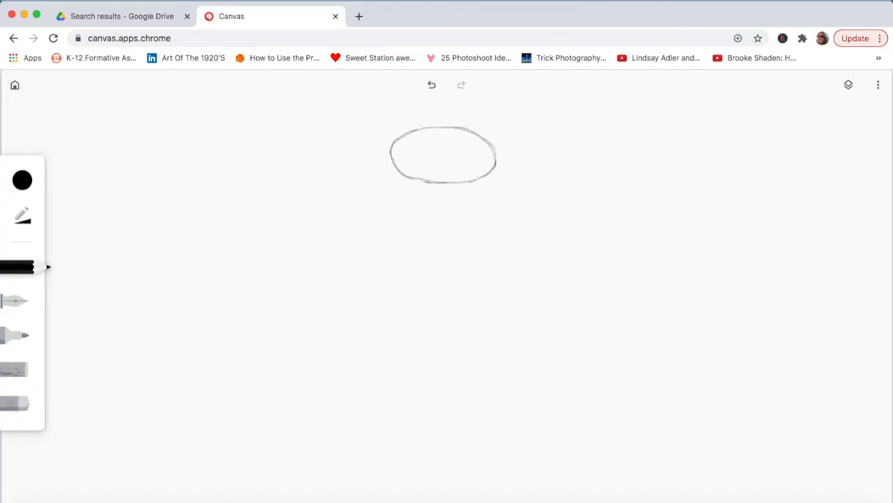
mouse_move(704, 135)
mouse_down()
mouse_move(740, 132)
mouse_move(784, 150)
mouse_move(700, 167)
mouse_move(718, 130)
mouse_move(780, 132)
mouse_up()
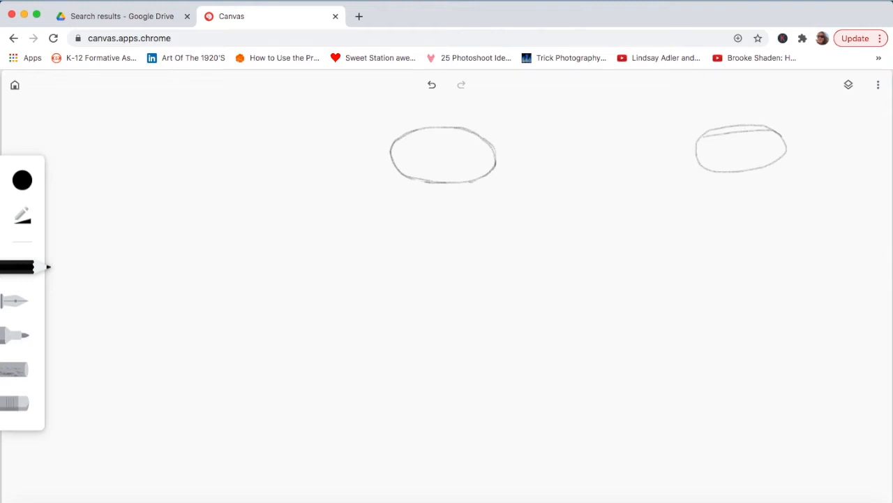
click(107, 16)
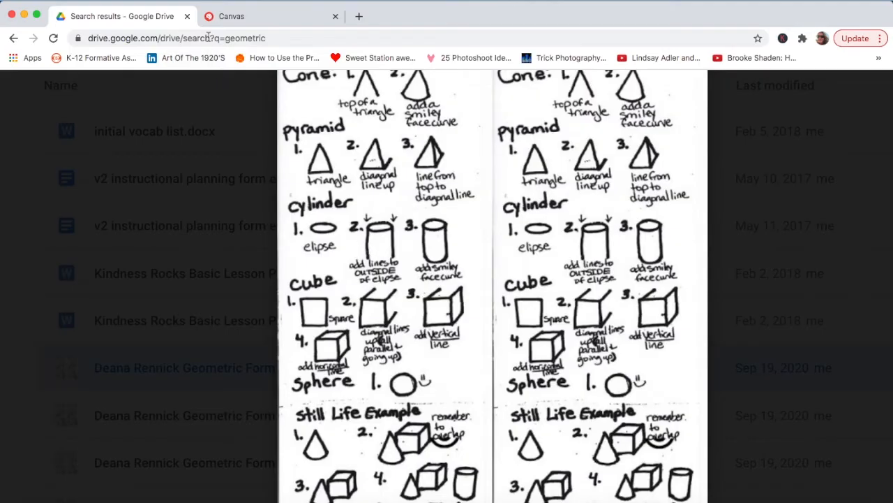
click(229, 16)
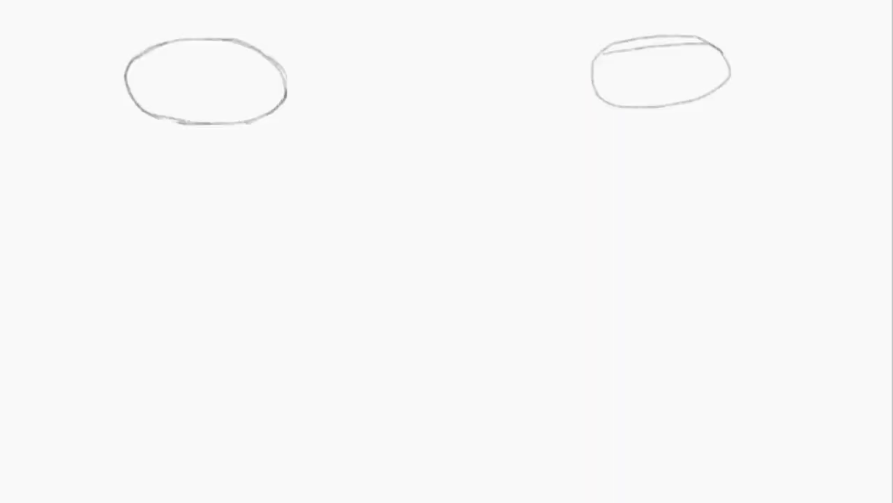
drag(610, 105, 627, 289)
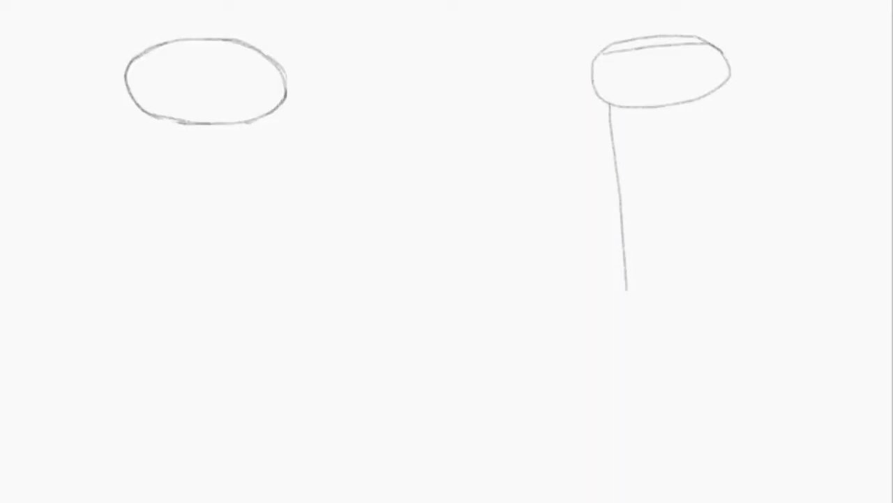
drag(721, 87, 732, 260)
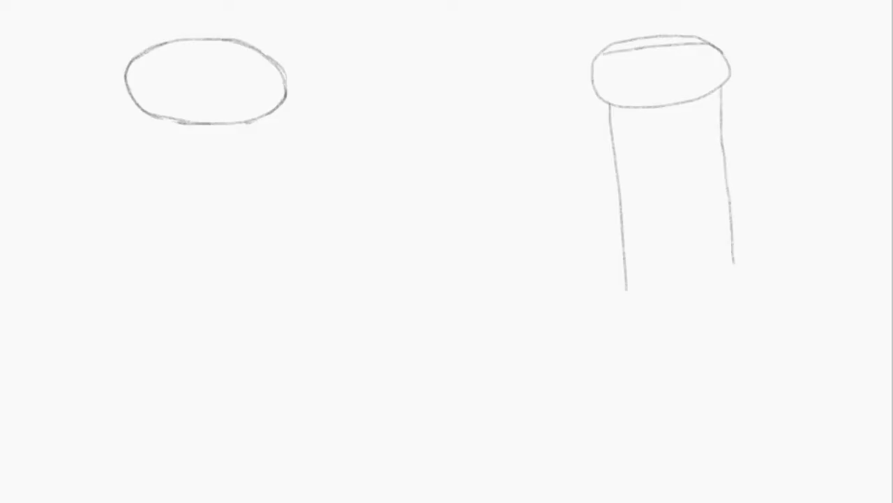
Step: Cross out the small example cylinder with a large X and draw arrows pointing at both outer edges of its ellipse
drag(572, 138, 753, 226)
mouse_move(761, 105)
mouse_down()
mouse_move(653, 178)
mouse_move(583, 264)
mouse_up()
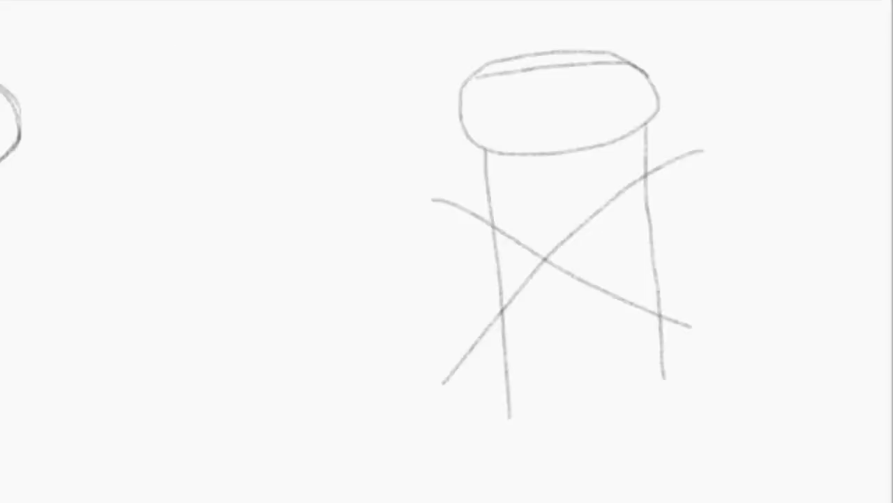
mouse_move(364, 110)
mouse_down()
mouse_move(438, 106)
mouse_move(430, 103)
mouse_move(443, 127)
mouse_move(422, 141)
mouse_up()
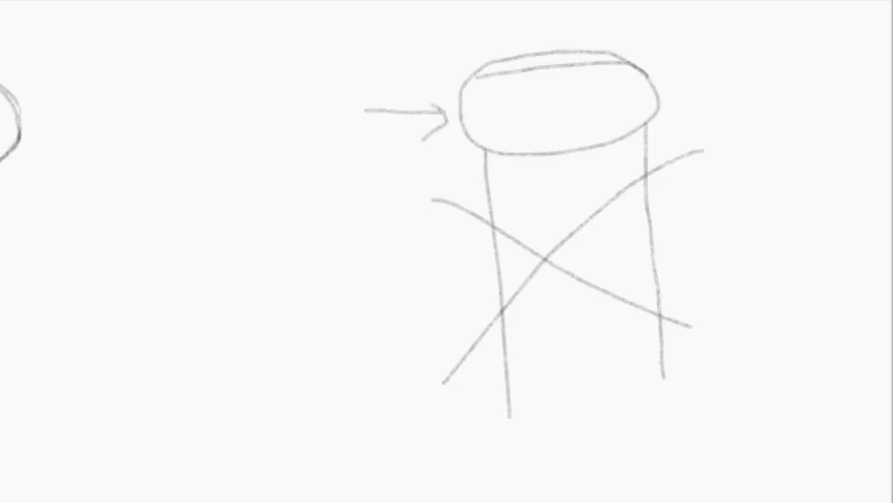
mouse_move(691, 73)
mouse_down()
mouse_move(666, 89)
mouse_move(683, 106)
mouse_move(762, 83)
mouse_up()
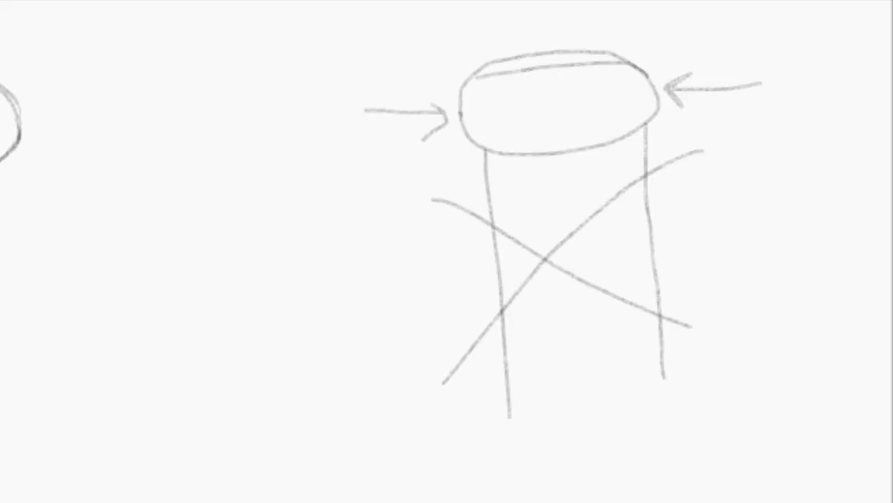
drag(668, 90, 660, 95)
Step: Draw near-vertical side lines down from the main ellipse's outermost left and right points, undoing the duplicate right line
drag(407, 68, 413, 264)
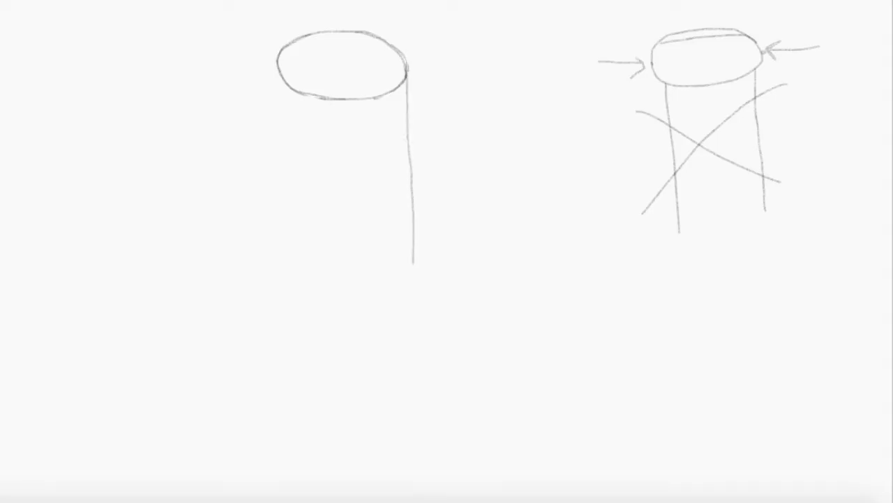
drag(277, 62, 285, 269)
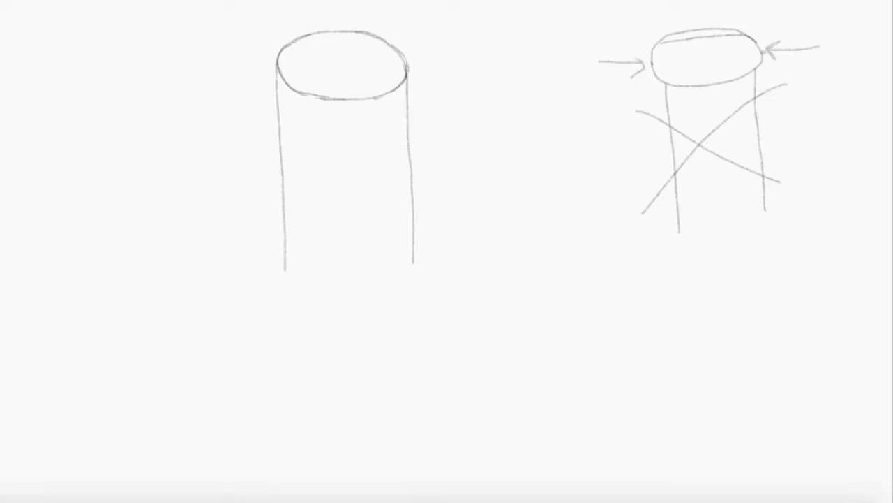
drag(407, 70, 419, 270)
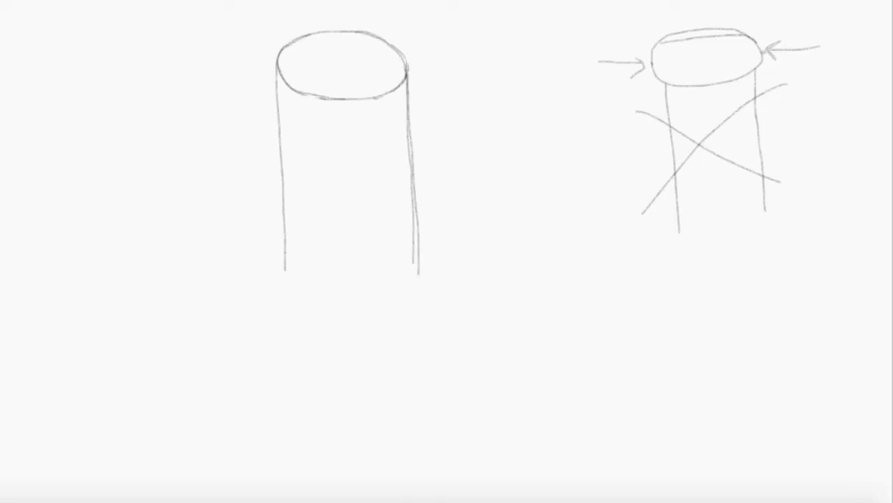
key(ctrl+z)
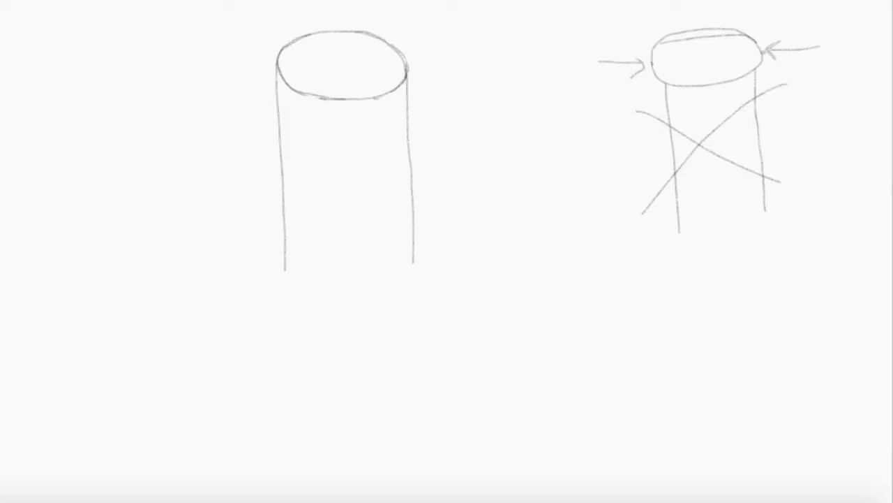
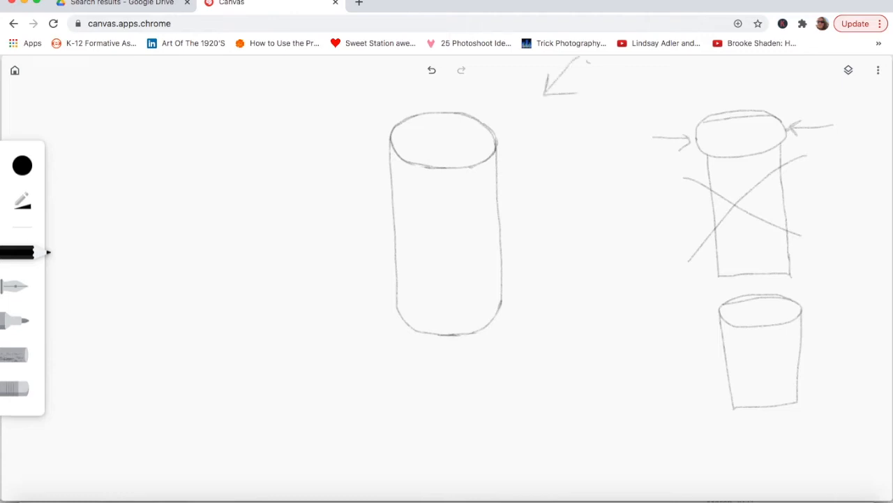
Step: Draw three light vertical chalk bands down the cylinder's body to divide it into four sections
click(20, 359)
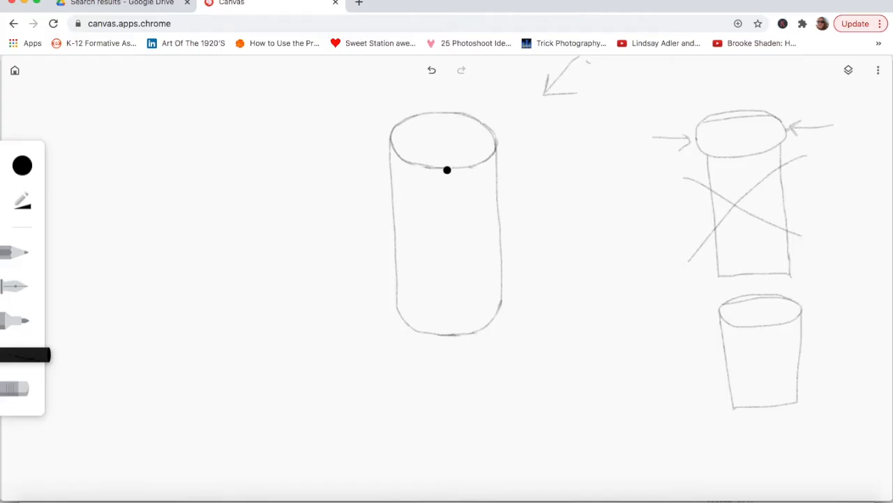
drag(446, 186, 446, 320)
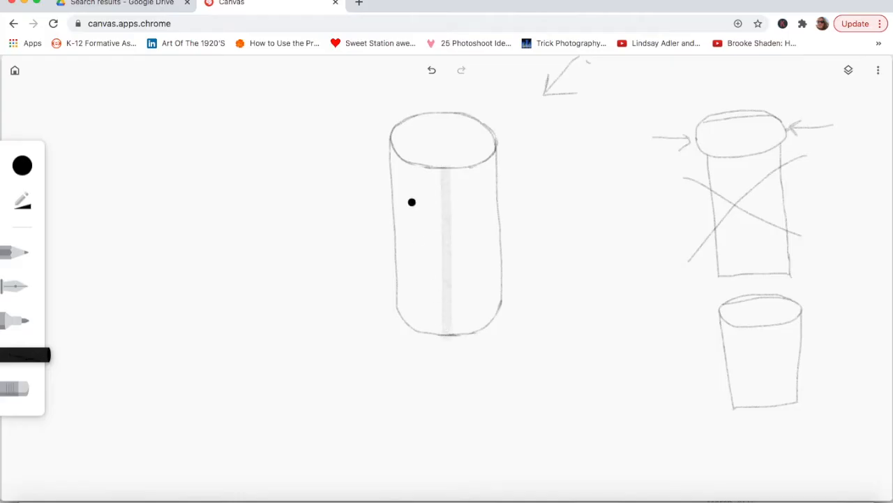
drag(411, 166, 416, 326)
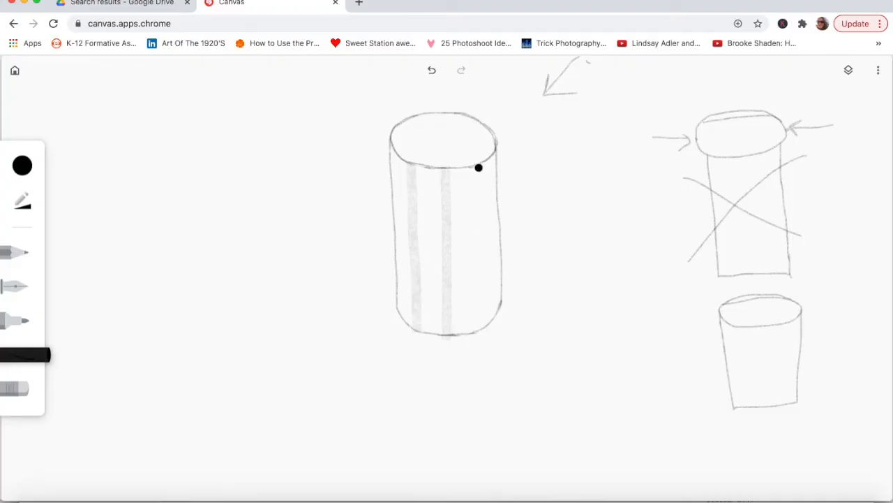
drag(479, 167, 483, 329)
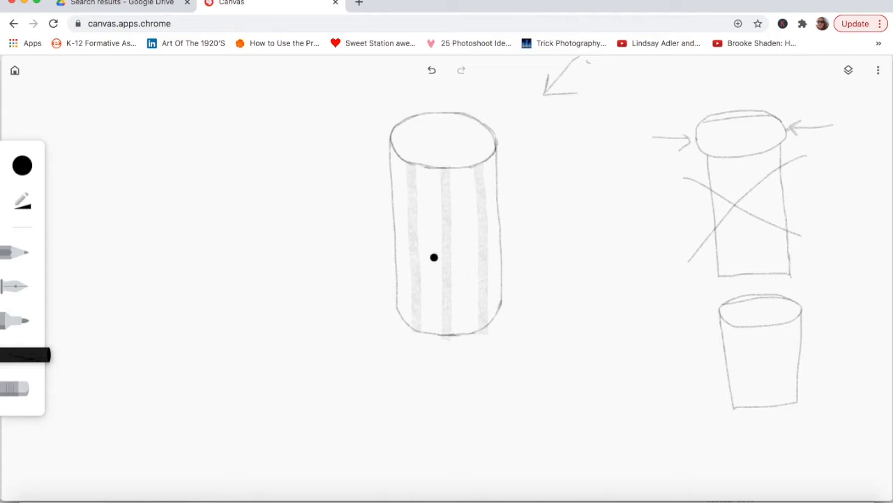
Step: Shade the cylinder's leftmost section dark with repeated layers of chalk from the ellipse down to the base
mouse_move(399, 184)
mouse_down()
mouse_move(399, 226)
mouse_move(392, 156)
mouse_move(400, 207)
mouse_move(405, 181)
mouse_move(400, 287)
mouse_move(403, 222)
mouse_move(402, 265)
mouse_move(397, 227)
mouse_move(408, 297)
mouse_up()
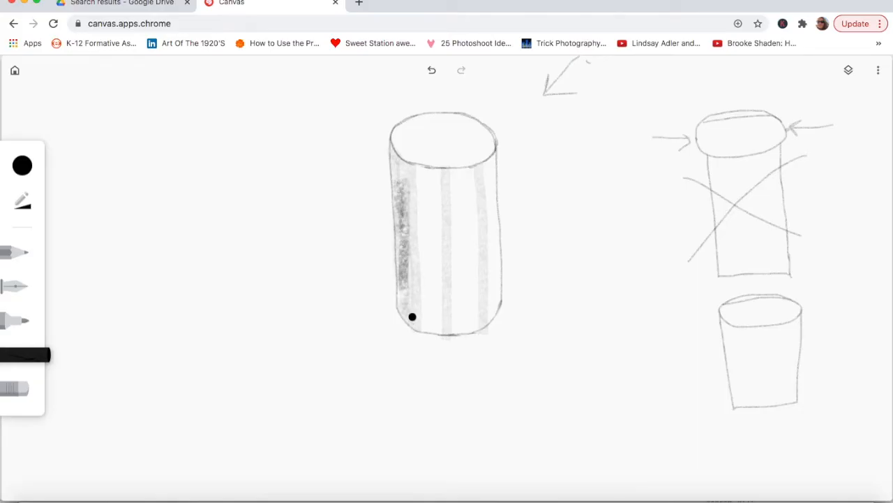
drag(412, 316, 409, 305)
scroll(407, 272, up, 5)
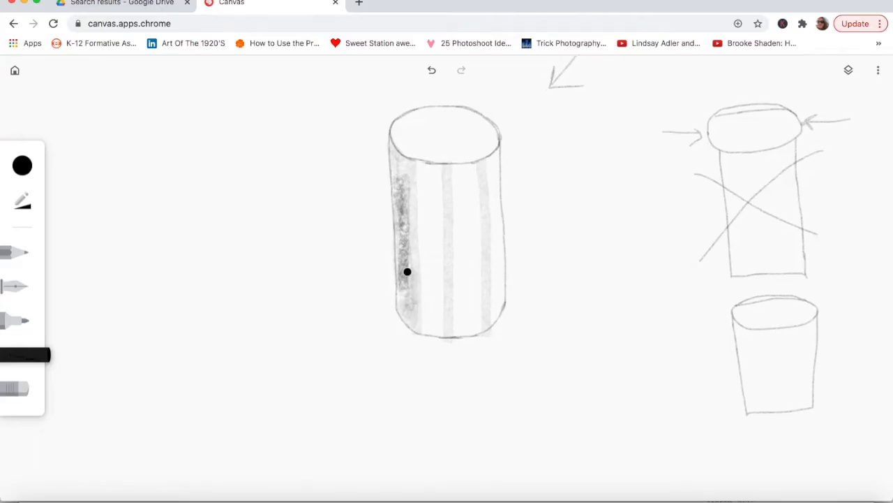
scroll(408, 272, up, 2)
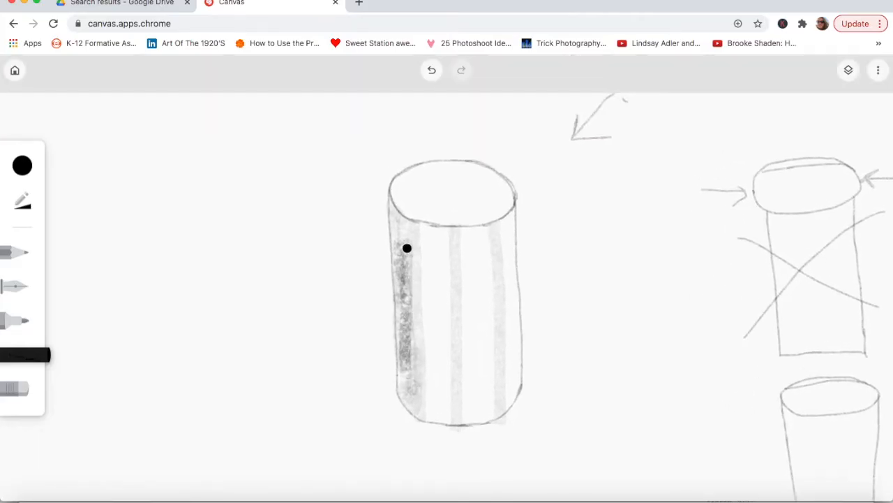
mouse_move(398, 234)
mouse_down()
mouse_move(391, 208)
mouse_move(400, 221)
mouse_move(389, 204)
mouse_move(405, 230)
mouse_move(408, 222)
mouse_move(410, 248)
mouse_move(409, 404)
mouse_move(400, 314)
mouse_move(402, 399)
mouse_move(400, 383)
mouse_move(409, 385)
mouse_move(412, 412)
mouse_move(408, 231)
mouse_move(416, 413)
mouse_move(401, 394)
mouse_move(422, 418)
mouse_move(403, 397)
mouse_move(420, 416)
mouse_move(404, 233)
mouse_move(391, 200)
mouse_move(408, 227)
mouse_up()
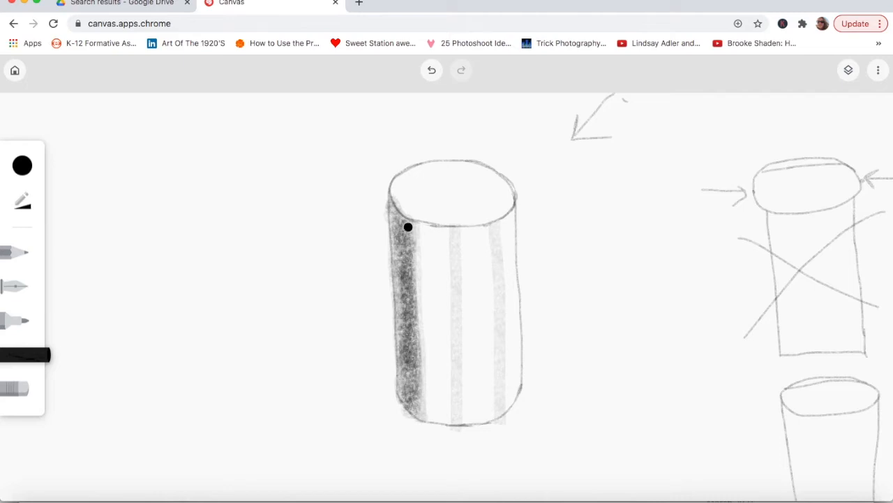
mouse_move(404, 279)
mouse_down()
mouse_move(391, 206)
mouse_move(400, 237)
mouse_move(389, 208)
mouse_move(401, 225)
mouse_move(398, 217)
mouse_move(405, 335)
mouse_move(393, 297)
mouse_move(402, 256)
mouse_move(394, 236)
mouse_move(409, 261)
mouse_move(399, 343)
mouse_move(411, 409)
mouse_move(408, 373)
mouse_move(416, 384)
mouse_move(416, 418)
mouse_move(406, 222)
mouse_move(404, 384)
mouse_move(413, 400)
mouse_move(400, 312)
mouse_up()
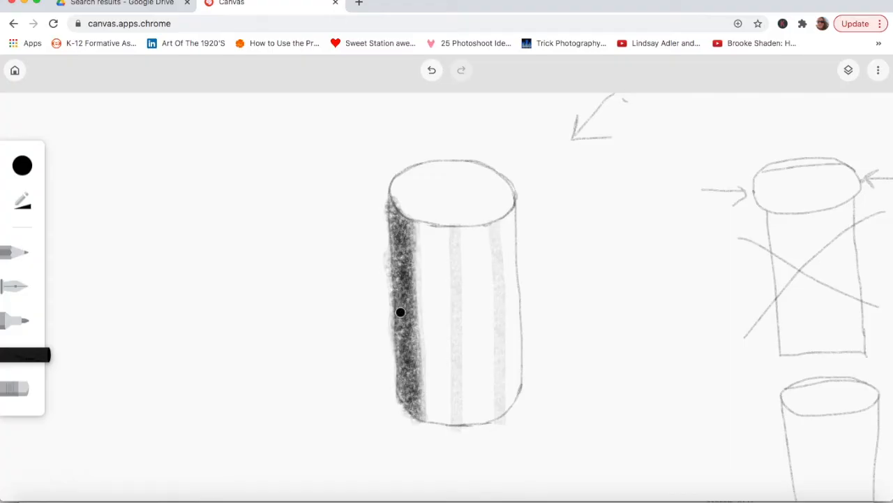
mouse_move(393, 228)
mouse_down()
mouse_move(388, 196)
mouse_move(401, 223)
mouse_move(418, 421)
mouse_move(395, 231)
mouse_up()
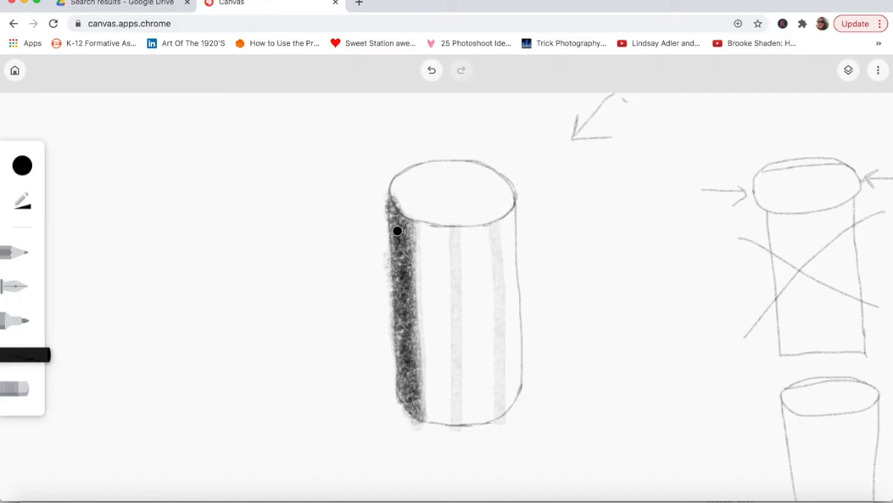
Step: Erase the chalk that spills past the cylinder's left side and lower left curve, undoing one eraser stroke along the way
click(24, 393)
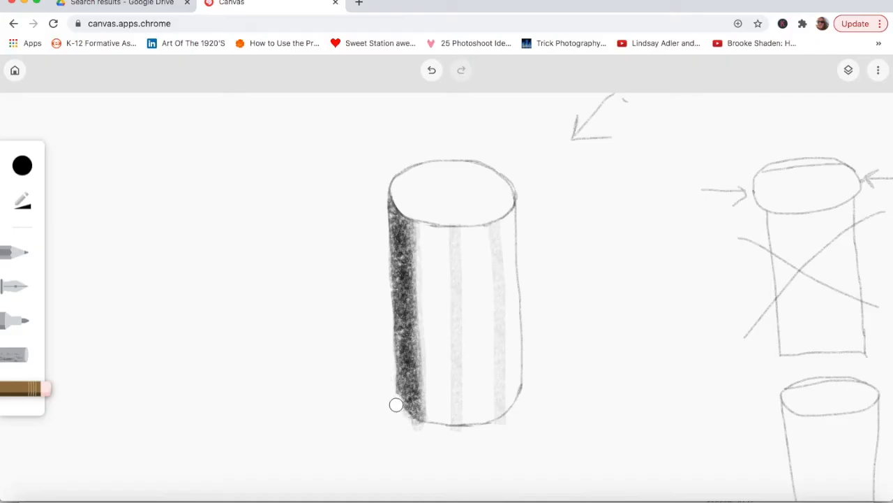
key(ctrl+z)
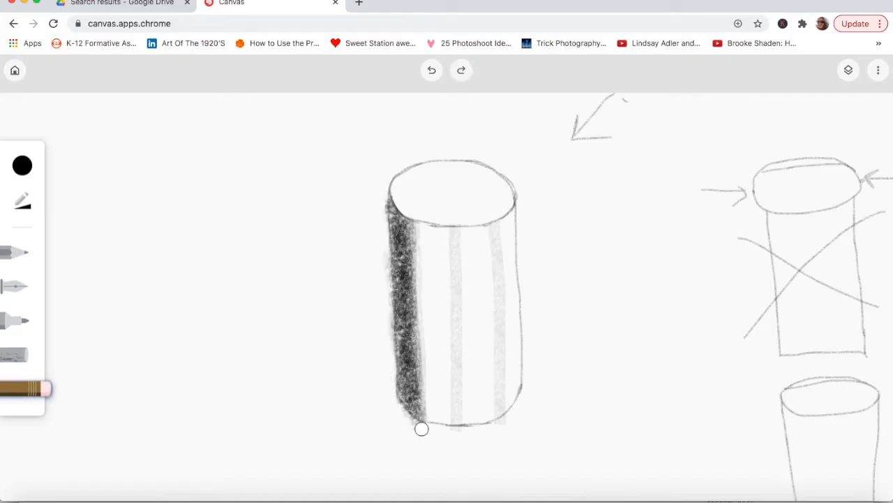
drag(379, 380, 383, 370)
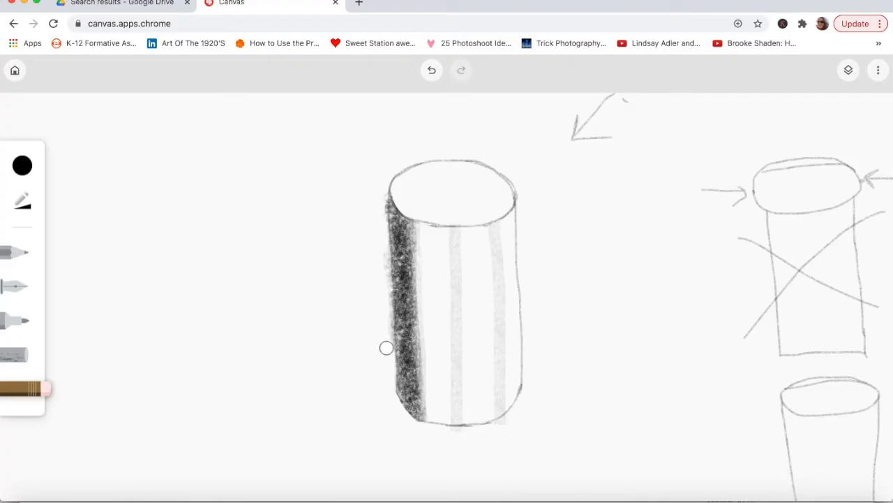
drag(387, 334, 382, 242)
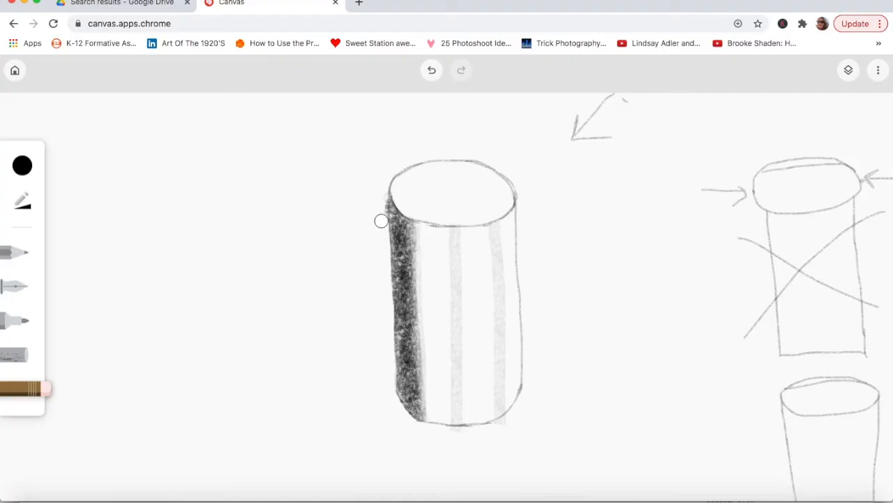
drag(381, 208, 377, 188)
Step: Shade the cylinder's two middle sections with chalk, the second medium-dark and the third lighter, and blend the second into the dark left section
click(17, 356)
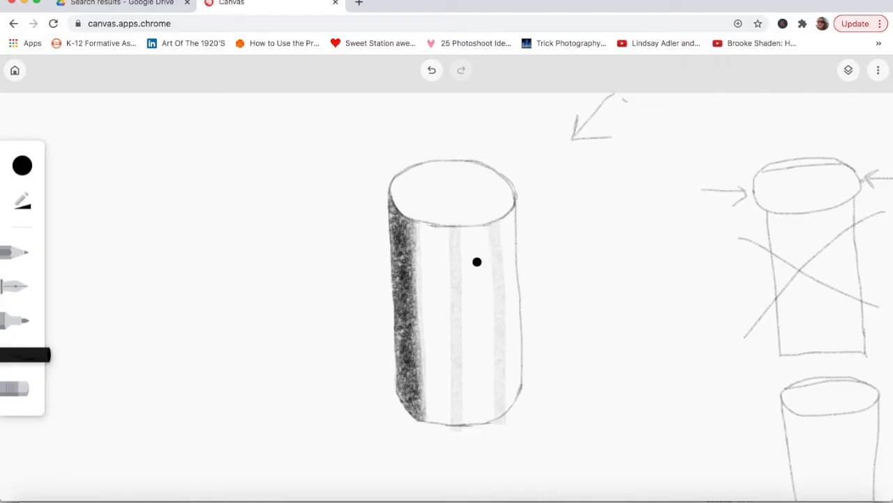
mouse_move(464, 232)
mouse_down()
mouse_move(487, 231)
mouse_move(491, 277)
mouse_move(479, 245)
mouse_move(487, 251)
mouse_move(474, 283)
mouse_move(465, 259)
mouse_move(481, 276)
mouse_move(487, 309)
mouse_move(477, 357)
mouse_move(474, 307)
mouse_move(481, 356)
mouse_move(466, 421)
mouse_move(468, 381)
mouse_move(464, 414)
mouse_move(488, 409)
mouse_move(490, 336)
mouse_move(481, 420)
mouse_move(485, 305)
mouse_move(495, 320)
mouse_move(494, 374)
mouse_move(470, 411)
mouse_up()
mouse_move(423, 231)
mouse_down()
mouse_move(445, 239)
mouse_move(427, 315)
mouse_move(428, 259)
mouse_move(451, 354)
mouse_move(447, 264)
mouse_move(451, 341)
mouse_move(454, 283)
mouse_move(439, 319)
mouse_move(426, 256)
mouse_move(433, 387)
mouse_move(445, 384)
mouse_move(439, 405)
mouse_move(432, 389)
mouse_move(435, 415)
mouse_move(420, 300)
mouse_move(431, 229)
mouse_move(414, 227)
mouse_move(444, 248)
mouse_move(446, 234)
mouse_move(423, 266)
mouse_move(422, 275)
mouse_move(432, 254)
mouse_move(442, 256)
mouse_move(435, 299)
mouse_move(445, 345)
mouse_move(450, 243)
mouse_move(449, 375)
mouse_move(436, 336)
mouse_move(436, 359)
mouse_move(438, 302)
mouse_move(417, 264)
mouse_move(416, 279)
mouse_move(430, 316)
mouse_move(440, 316)
mouse_move(438, 334)
mouse_move(429, 325)
mouse_move(421, 335)
mouse_move(441, 379)
mouse_move(453, 353)
mouse_move(454, 419)
mouse_move(431, 416)
mouse_move(449, 404)
mouse_up()
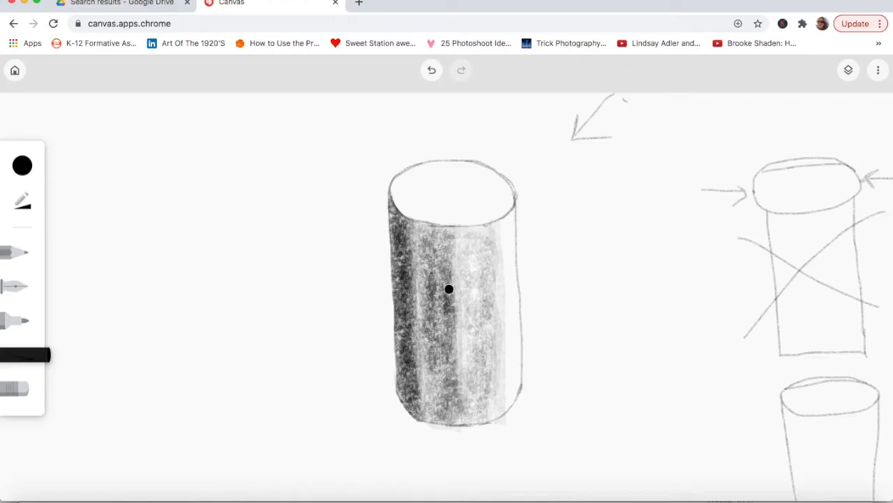
mouse_move(452, 247)
mouse_down()
mouse_move(450, 222)
mouse_move(445, 234)
mouse_move(420, 235)
mouse_move(424, 245)
mouse_move(428, 224)
mouse_move(439, 276)
mouse_move(425, 378)
mouse_move(426, 354)
mouse_move(439, 369)
mouse_move(432, 412)
mouse_move(436, 371)
mouse_move(446, 377)
mouse_move(439, 409)
mouse_move(422, 231)
mouse_move(439, 231)
mouse_move(419, 222)
mouse_move(422, 243)
mouse_move(411, 237)
mouse_move(431, 416)
mouse_move(450, 414)
mouse_move(457, 401)
mouse_move(453, 340)
mouse_move(462, 416)
mouse_move(456, 256)
mouse_move(462, 387)
mouse_up()
key(ctrl+z)
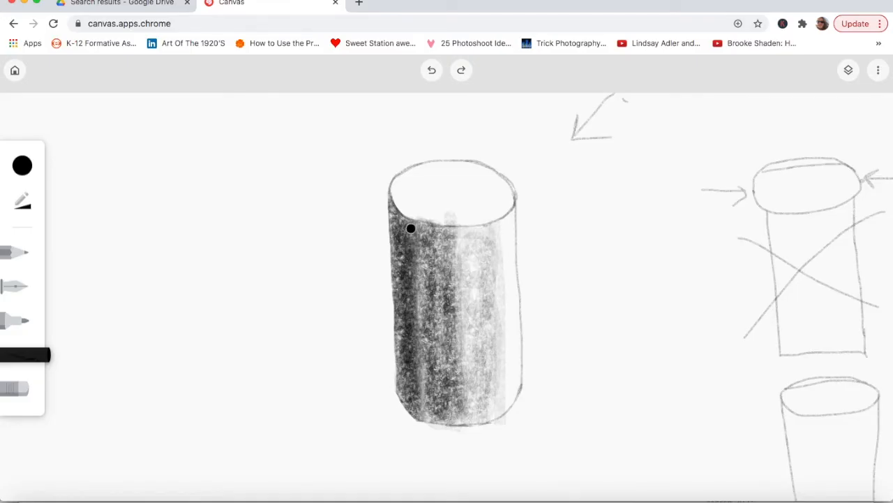
drag(411, 319, 435, 304)
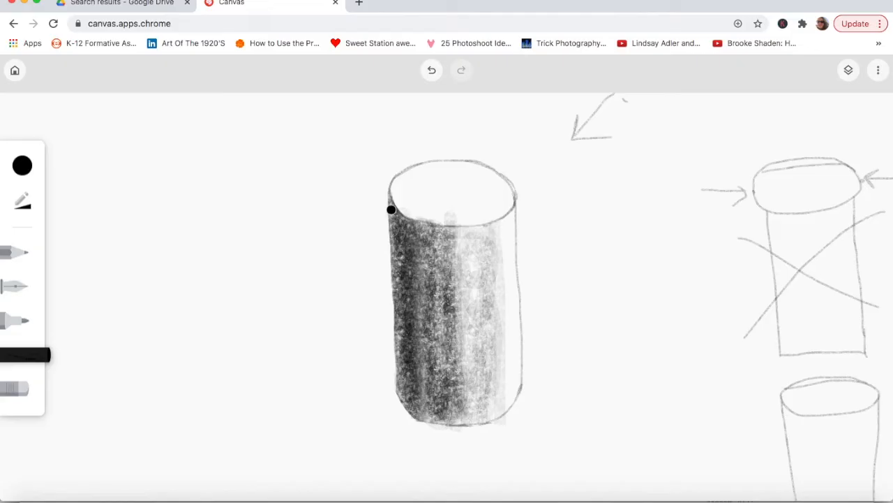
Step: Blend the cylinder's second section into the third with chalk, and shade the rightmost section lightly at a lower opacity
mouse_move(418, 266)
mouse_down()
mouse_move(420, 244)
mouse_move(417, 329)
mouse_move(412, 269)
mouse_move(422, 297)
mouse_move(420, 390)
mouse_move(415, 332)
mouse_move(406, 353)
mouse_move(399, 316)
mouse_move(402, 346)
mouse_move(400, 284)
mouse_move(411, 360)
mouse_move(416, 325)
mouse_move(420, 424)
mouse_move(417, 230)
mouse_move(422, 396)
mouse_move(416, 248)
mouse_move(427, 408)
mouse_move(431, 375)
mouse_move(435, 404)
mouse_move(423, 415)
mouse_move(438, 399)
mouse_move(439, 408)
mouse_move(429, 410)
mouse_move(437, 397)
mouse_move(420, 368)
mouse_move(431, 323)
mouse_move(409, 236)
mouse_move(419, 227)
mouse_move(404, 233)
mouse_move(406, 223)
mouse_move(428, 231)
mouse_move(421, 241)
mouse_move(405, 222)
mouse_move(429, 235)
mouse_move(423, 261)
mouse_move(437, 288)
mouse_up()
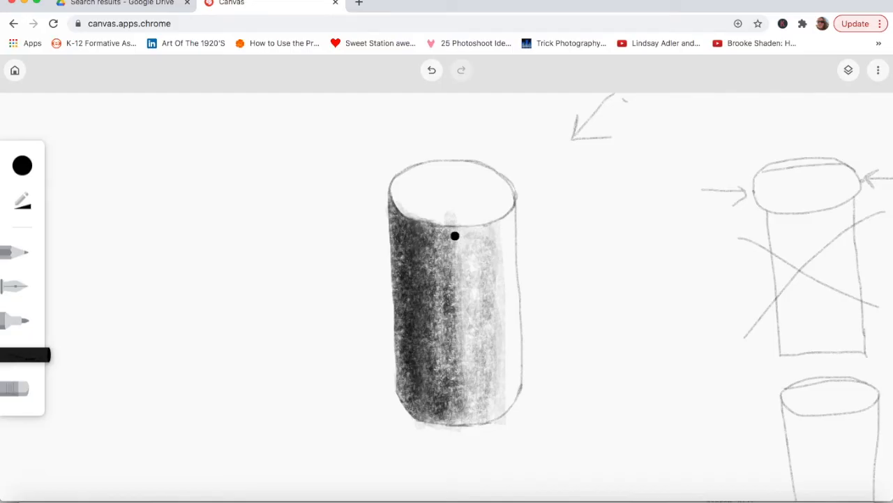
mouse_move(454, 232)
mouse_down()
mouse_move(450, 279)
mouse_move(453, 288)
mouse_move(460, 279)
mouse_move(464, 310)
mouse_move(452, 287)
mouse_move(467, 251)
mouse_move(452, 250)
mouse_move(458, 230)
mouse_move(466, 286)
mouse_move(458, 326)
mouse_move(455, 316)
mouse_move(464, 322)
mouse_move(455, 360)
mouse_move(461, 342)
mouse_move(462, 426)
mouse_move(455, 410)
mouse_move(475, 318)
mouse_move(466, 265)
mouse_move(478, 234)
mouse_move(483, 247)
mouse_move(469, 321)
mouse_move(483, 419)
mouse_move(489, 411)
mouse_move(475, 418)
mouse_move(483, 411)
mouse_move(441, 352)
mouse_move(435, 323)
mouse_move(444, 275)
mouse_move(429, 253)
mouse_move(435, 243)
mouse_move(445, 297)
mouse_move(439, 328)
mouse_move(445, 294)
mouse_move(451, 334)
mouse_move(447, 375)
mouse_move(435, 347)
mouse_move(442, 240)
mouse_move(451, 307)
mouse_move(437, 331)
mouse_move(456, 410)
mouse_move(477, 423)
mouse_up()
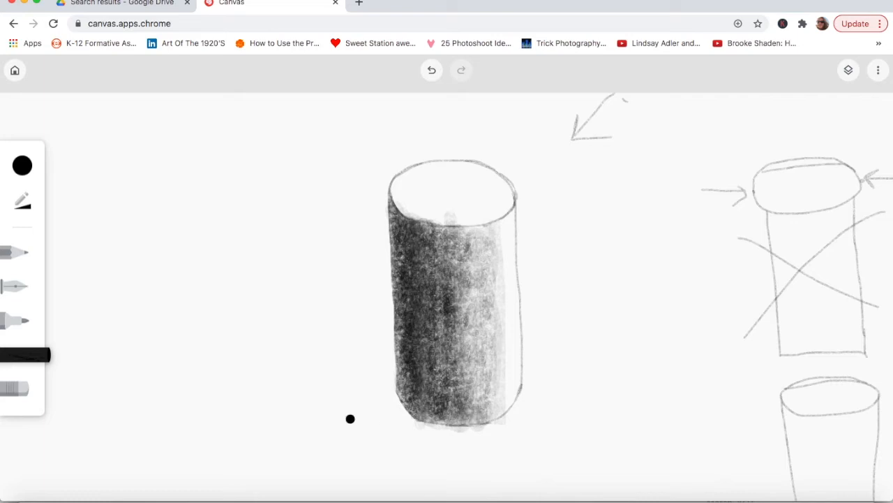
click(23, 203)
drag(123, 218, 114, 217)
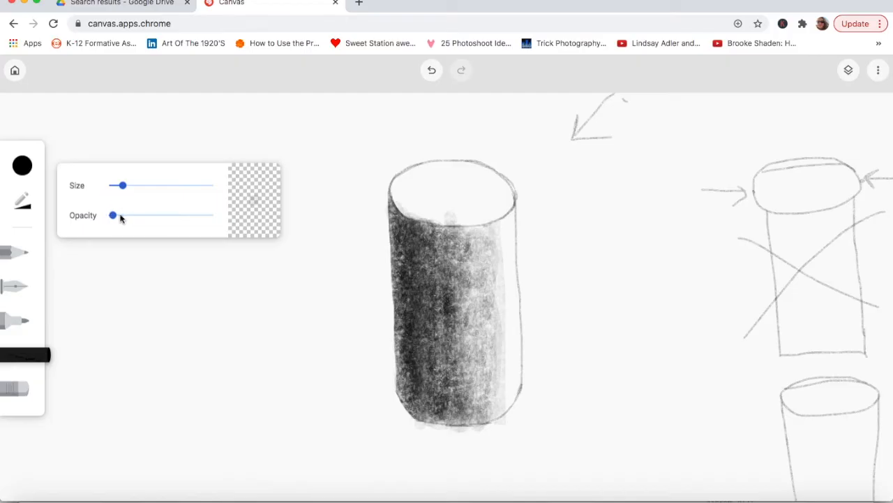
click(497, 230)
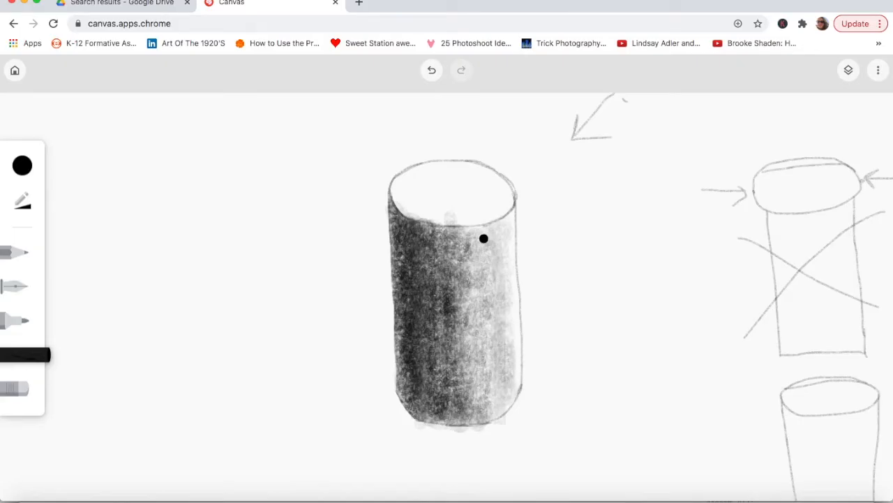
Step: Erase the chalk spilled into the cylinder's top ellipse and shade the ellipse's left part with chalk at a slightly higher opacity
click(21, 392)
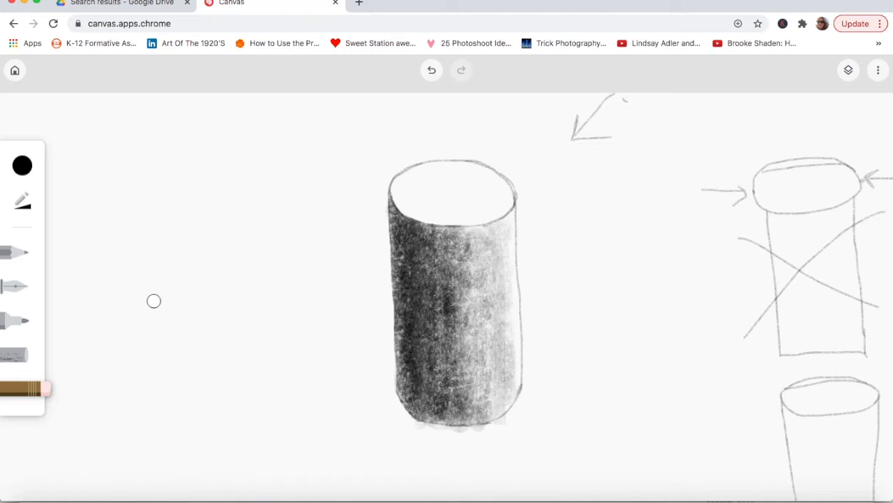
click(13, 360)
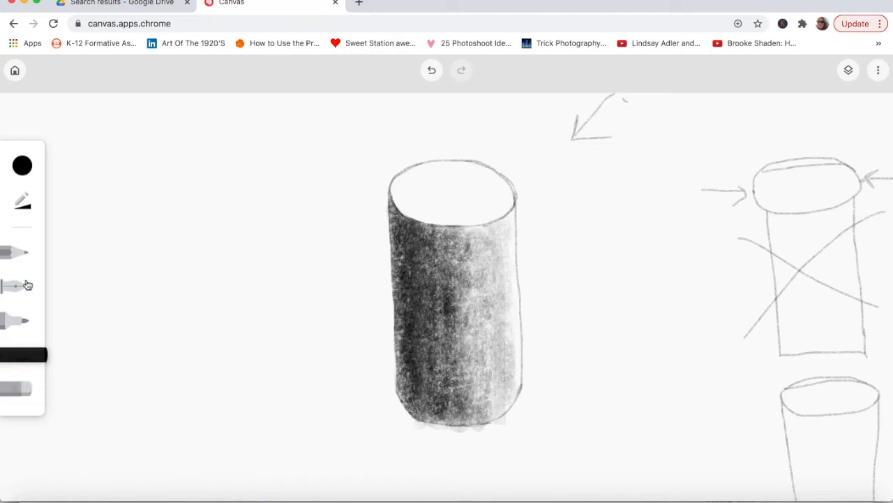
click(25, 208)
drag(117, 221, 122, 216)
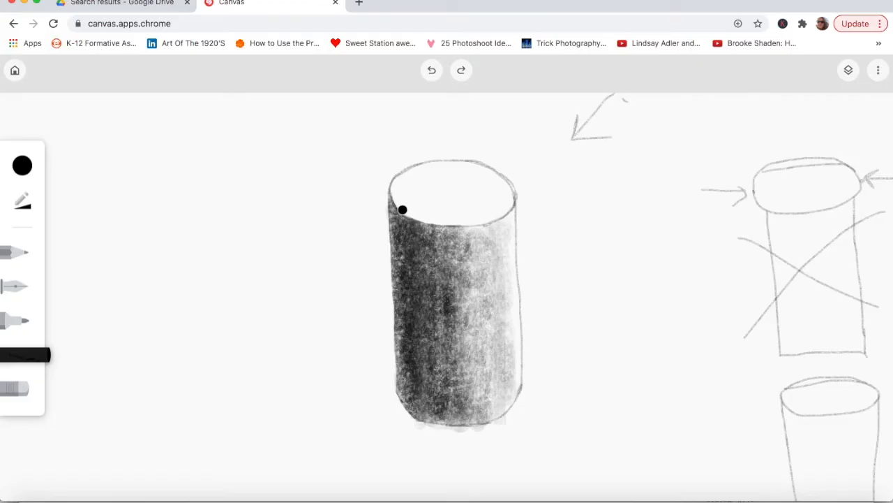
mouse_move(402, 210)
mouse_down()
mouse_move(403, 182)
mouse_move(420, 197)
mouse_move(422, 216)
mouse_move(416, 210)
mouse_move(453, 216)
mouse_move(443, 223)
mouse_move(402, 207)
mouse_move(404, 198)
mouse_move(419, 202)
mouse_move(418, 211)
mouse_move(406, 211)
mouse_move(404, 184)
mouse_move(424, 182)
mouse_move(420, 167)
mouse_move(442, 204)
mouse_move(490, 218)
mouse_move(432, 167)
mouse_up()
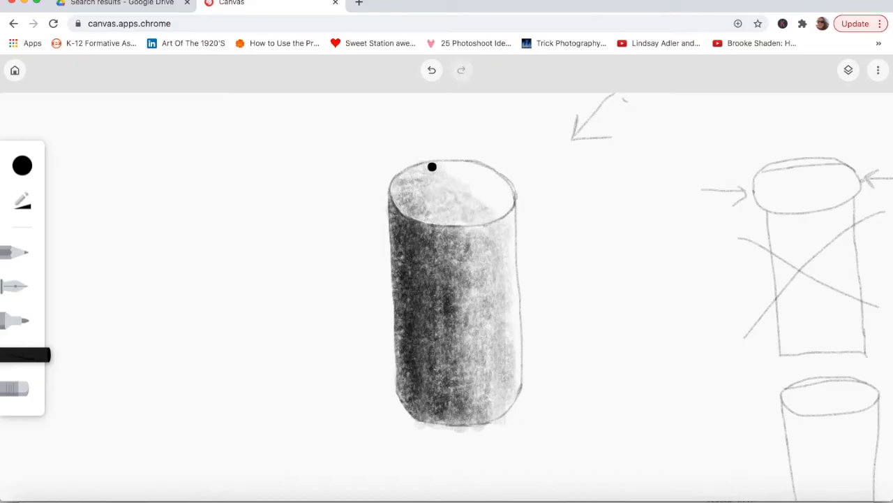
Step: Lower the chalk opacity to 5 and lightly shade the top ellipse toward its right side, blending with the darker left part
click(25, 206)
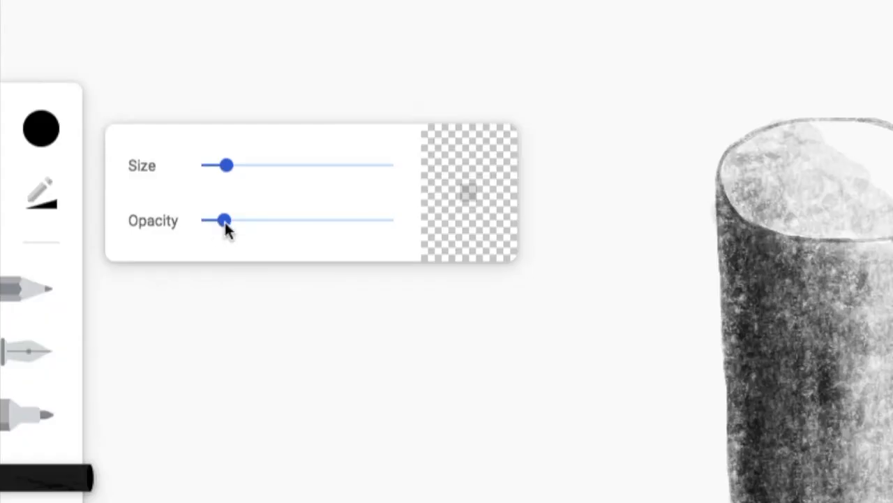
drag(225, 222, 210, 220)
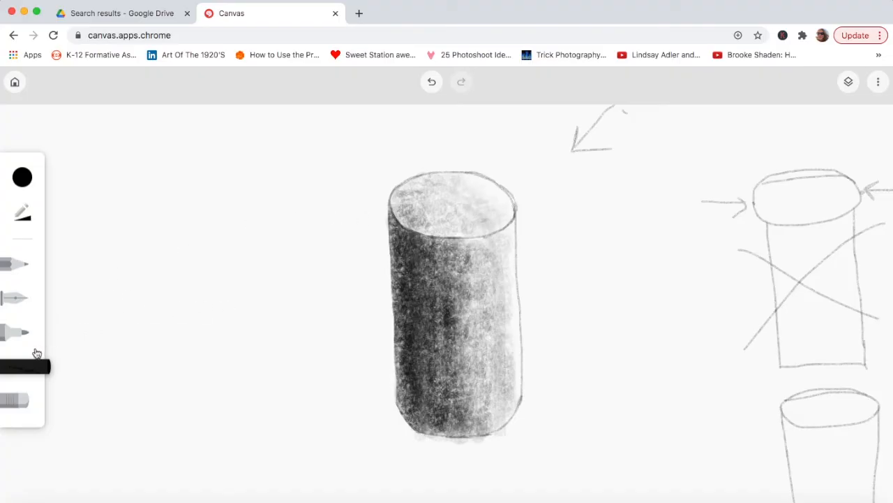
click(28, 222)
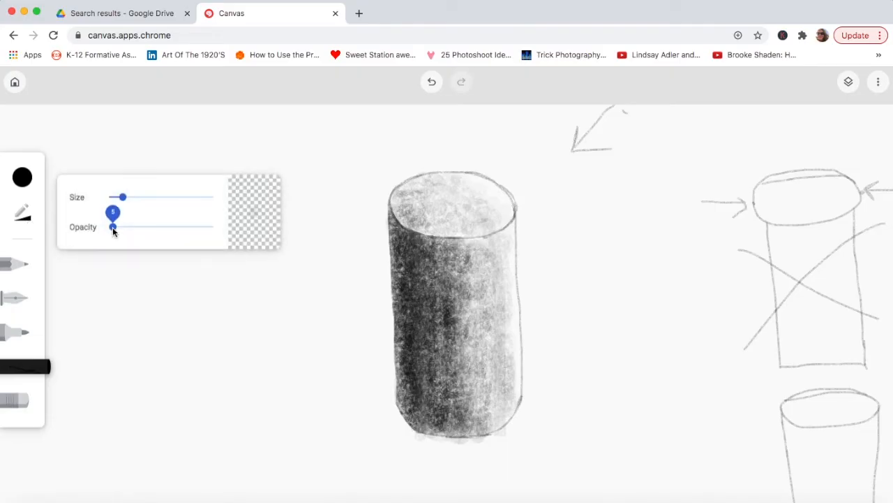
click(421, 230)
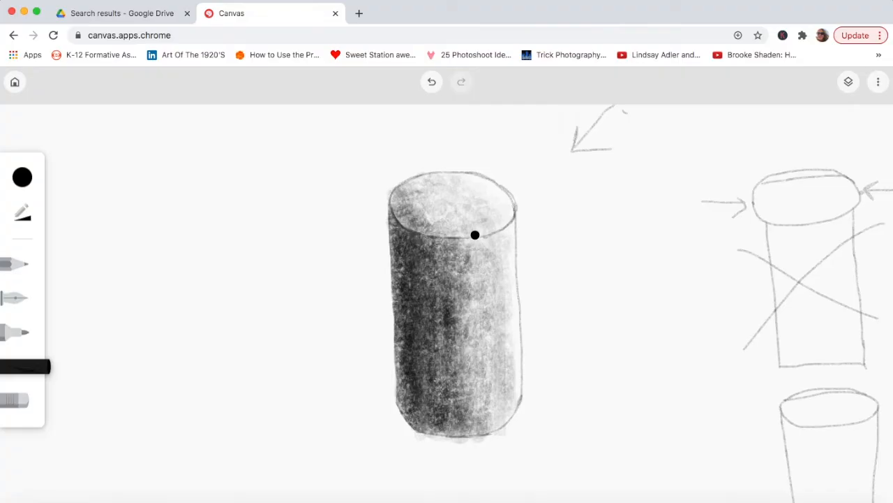
Step: Draw a chalk arrow in the canvas's lower-left area pointing down-left for the shadow direction, undoing one stroke
scroll(475, 235, down, 5)
scroll(345, 288, down, 4)
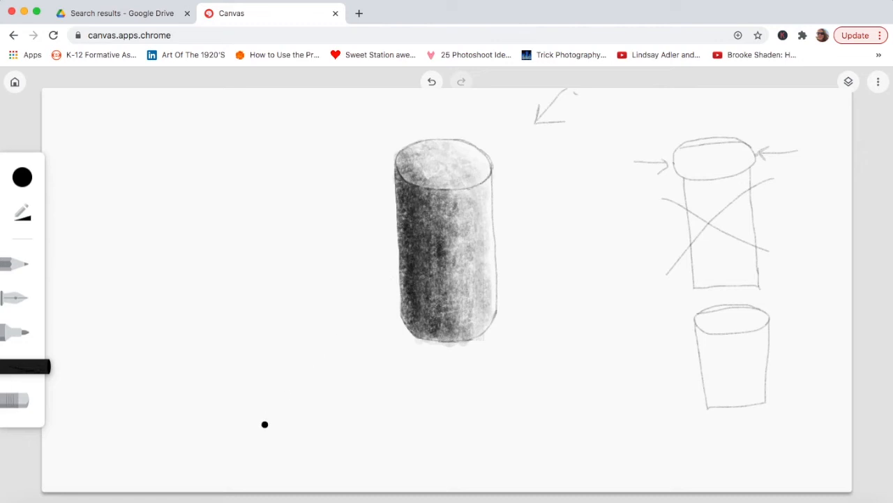
mouse_move(239, 450)
mouse_down()
mouse_move(202, 487)
mouse_move(213, 466)
mouse_up()
key(super+z)
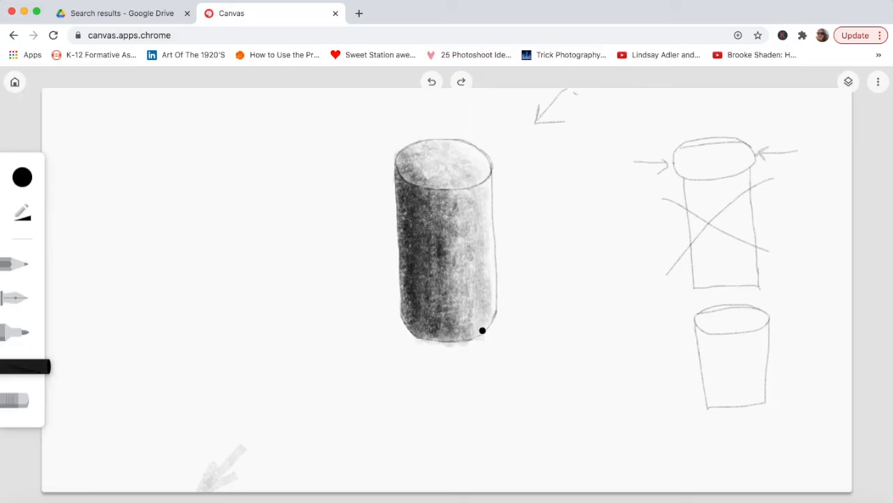
Step: Outline the cylinder's cast shadow with two parallel diagonal chalk lines from the base toward the lower left, joined by a curved end
drag(470, 344, 349, 455)
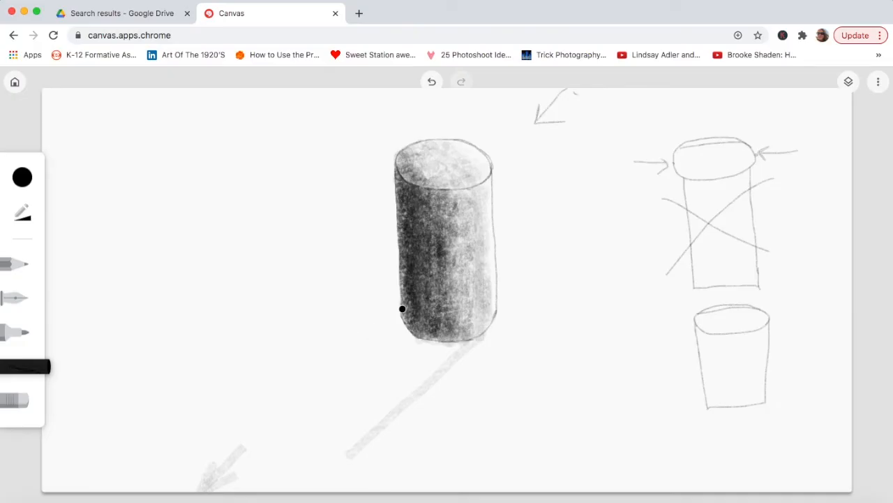
drag(395, 316, 298, 404)
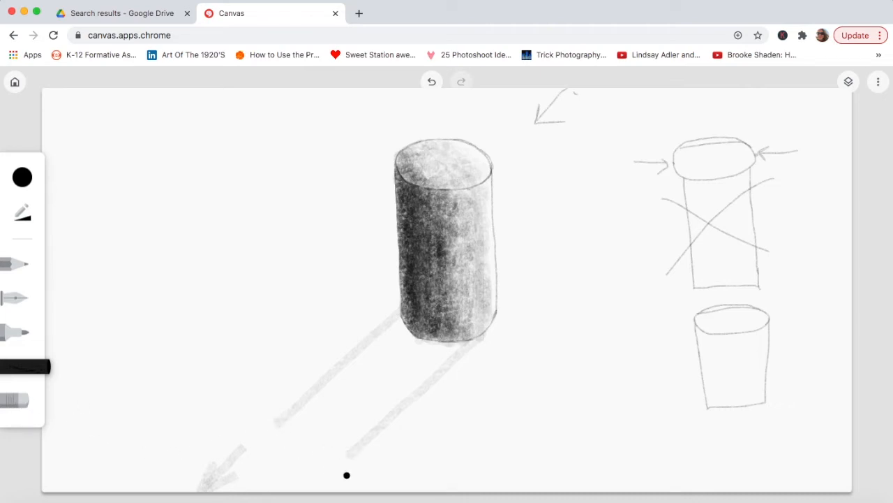
drag(276, 436, 296, 459)
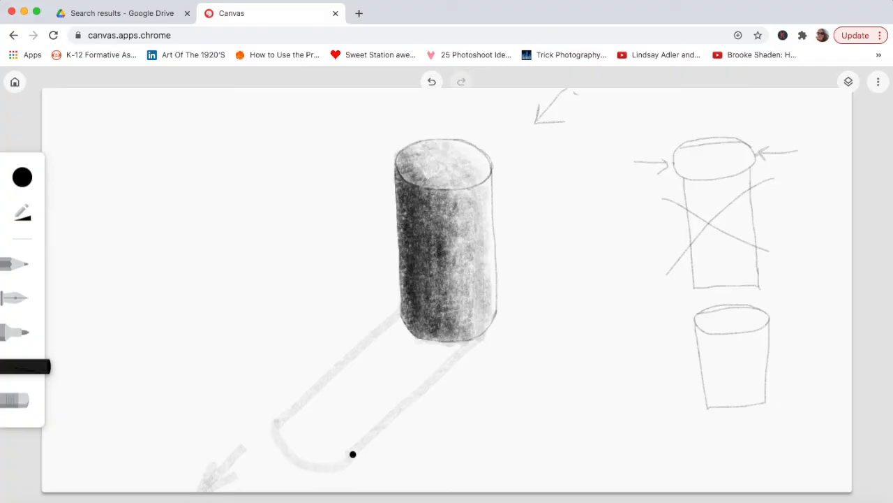
Step: Fill the cylinder's cast shadow with layered chalk, darker near the base and lighter toward the rounded end
mouse_move(373, 347)
mouse_down()
mouse_move(397, 325)
mouse_move(408, 336)
mouse_move(416, 326)
mouse_move(406, 370)
mouse_move(462, 341)
mouse_move(362, 407)
mouse_move(393, 371)
mouse_move(379, 354)
mouse_move(345, 360)
mouse_up()
mouse_move(385, 332)
mouse_down()
mouse_move(334, 396)
mouse_move(314, 398)
mouse_move(299, 427)
mouse_move(283, 430)
mouse_move(290, 436)
mouse_move(385, 327)
mouse_move(355, 398)
mouse_move(321, 418)
mouse_move(295, 451)
mouse_move(305, 439)
mouse_move(311, 459)
mouse_move(344, 457)
mouse_move(346, 434)
mouse_move(362, 416)
mouse_move(471, 336)
mouse_up()
mouse_move(427, 356)
mouse_down()
mouse_move(404, 306)
mouse_move(423, 342)
mouse_move(363, 371)
mouse_move(377, 353)
mouse_move(379, 362)
mouse_move(401, 350)
mouse_move(396, 386)
mouse_move(414, 376)
mouse_move(392, 396)
mouse_move(441, 345)
mouse_move(426, 360)
mouse_move(468, 341)
mouse_move(373, 406)
mouse_move(341, 421)
mouse_move(347, 394)
mouse_move(339, 394)
mouse_move(320, 432)
mouse_move(305, 436)
mouse_move(313, 417)
mouse_move(306, 410)
mouse_move(284, 433)
mouse_move(294, 407)
mouse_move(283, 417)
mouse_move(319, 382)
mouse_move(337, 387)
mouse_move(318, 435)
mouse_move(351, 428)
mouse_move(338, 418)
mouse_move(306, 457)
mouse_move(316, 439)
mouse_move(339, 428)
mouse_move(322, 469)
mouse_move(355, 440)
mouse_move(351, 425)
mouse_move(437, 370)
mouse_move(407, 389)
mouse_up()
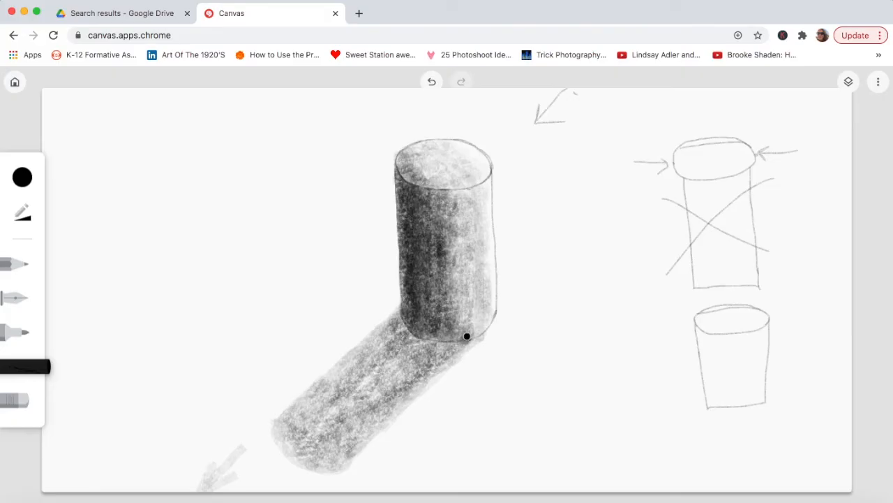
mouse_move(360, 356)
mouse_down()
mouse_move(394, 331)
mouse_move(361, 374)
mouse_move(409, 340)
mouse_move(371, 383)
mouse_move(381, 384)
mouse_move(427, 334)
mouse_move(379, 365)
mouse_move(372, 382)
mouse_move(436, 350)
mouse_move(402, 386)
mouse_move(476, 333)
mouse_move(362, 360)
mouse_move(386, 332)
mouse_move(338, 369)
mouse_move(392, 316)
mouse_move(346, 377)
mouse_up()
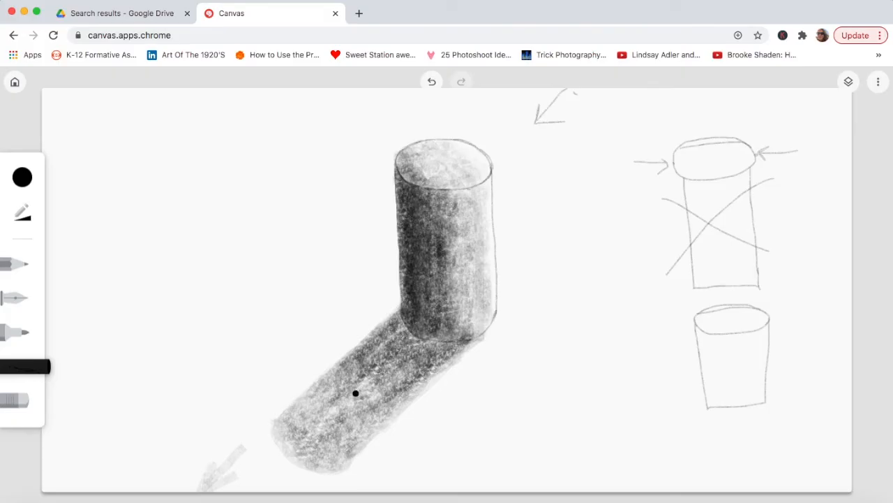
mouse_move(362, 406)
mouse_down()
mouse_move(361, 421)
mouse_move(343, 423)
mouse_move(358, 386)
mouse_up()
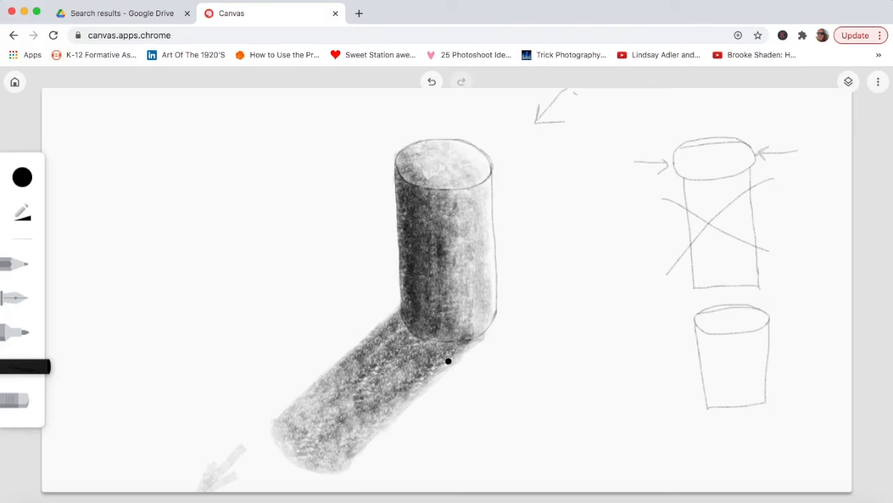
Step: Switch from chalk to the pencil for working close up on the cylinder and its shadow
scroll(460, 347, up, 5)
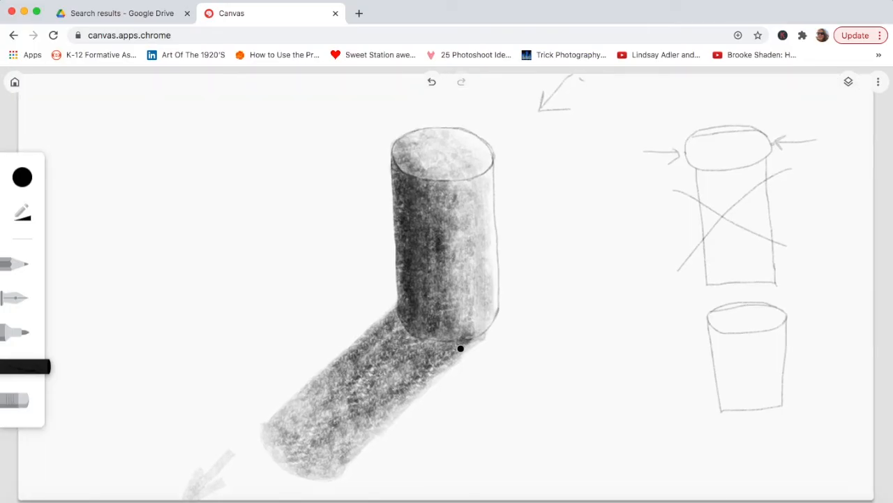
scroll(461, 347, up, 4)
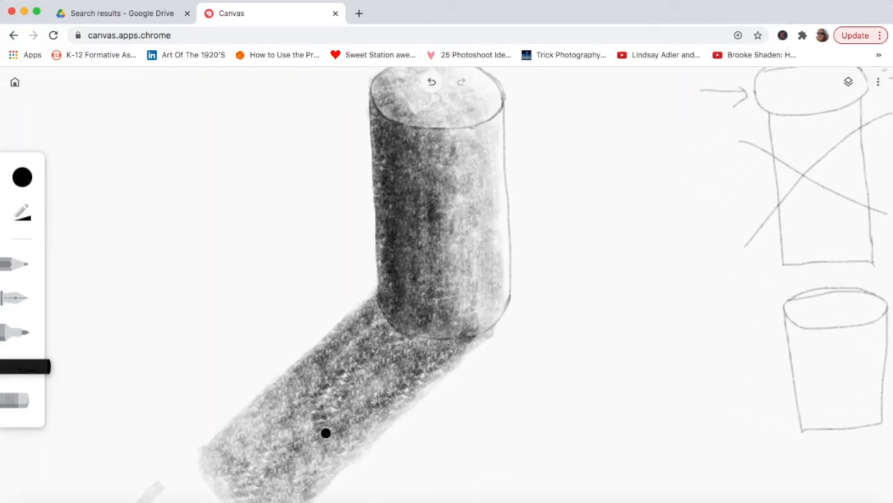
click(16, 267)
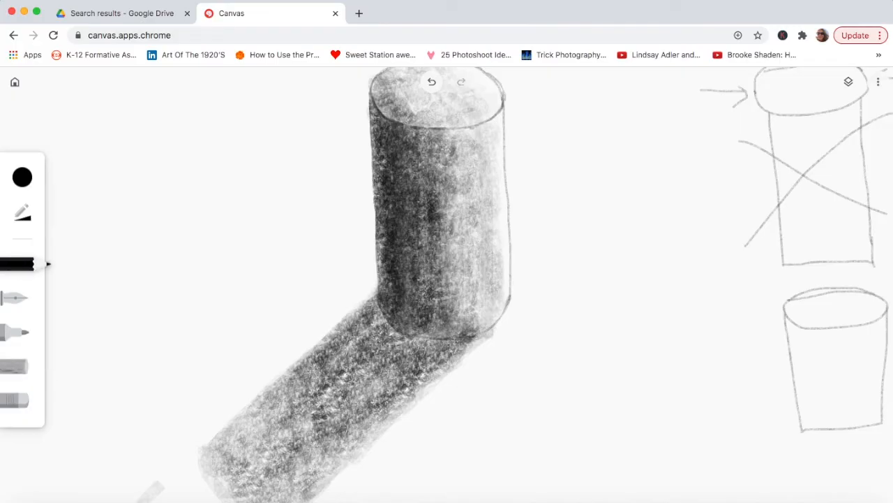
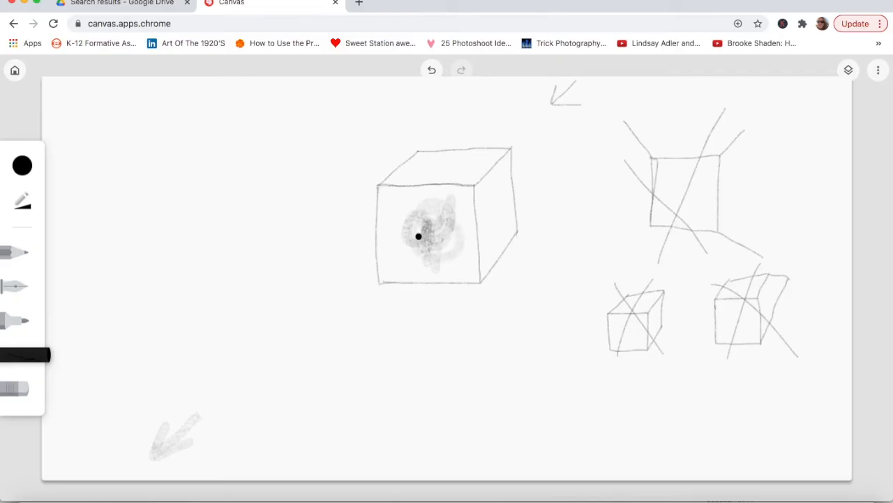
Step: Shade the cube's front face dark with repeated layers of chalk from edge to edge
scroll(419, 234, up, 5)
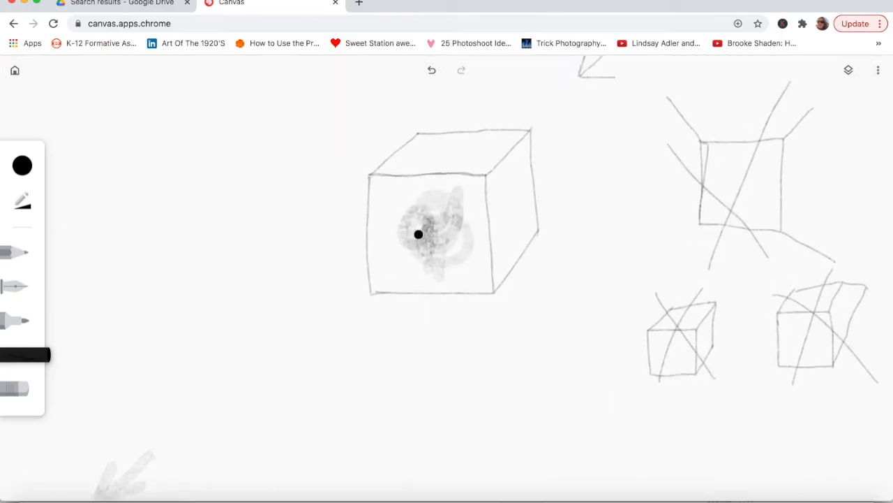
scroll(419, 233, up, 3)
mouse_move(406, 211)
mouse_down()
mouse_move(376, 222)
mouse_move(387, 194)
mouse_move(428, 266)
mouse_move(438, 242)
mouse_move(461, 262)
mouse_move(479, 242)
mouse_move(471, 207)
mouse_move(463, 224)
mouse_move(470, 204)
mouse_move(473, 217)
mouse_move(423, 198)
mouse_move(454, 187)
mouse_move(449, 179)
mouse_move(402, 182)
mouse_move(446, 169)
mouse_move(416, 173)
mouse_move(478, 173)
mouse_move(445, 211)
mouse_move(482, 243)
mouse_move(489, 198)
mouse_move(490, 276)
mouse_move(481, 247)
mouse_move(418, 273)
mouse_move(439, 285)
mouse_move(402, 226)
mouse_move(407, 256)
mouse_move(389, 272)
mouse_move(377, 221)
mouse_move(371, 264)
mouse_move(364, 260)
mouse_move(365, 241)
mouse_move(369, 256)
mouse_move(408, 267)
mouse_move(379, 288)
mouse_move(417, 296)
mouse_move(389, 300)
mouse_move(485, 292)
mouse_move(467, 287)
mouse_move(406, 299)
mouse_move(501, 296)
mouse_move(490, 180)
mouse_move(436, 177)
mouse_move(458, 162)
mouse_move(485, 164)
mouse_move(491, 197)
mouse_move(487, 172)
mouse_move(381, 207)
mouse_move(367, 182)
mouse_move(362, 205)
mouse_up()
mouse_move(387, 173)
mouse_down()
mouse_move(431, 171)
mouse_move(373, 168)
mouse_move(437, 161)
mouse_move(370, 168)
mouse_move(375, 236)
mouse_move(366, 185)
mouse_move(375, 213)
mouse_move(416, 210)
mouse_move(423, 200)
mouse_move(406, 195)
mouse_move(365, 236)
mouse_move(371, 305)
mouse_move(360, 256)
mouse_move(370, 291)
mouse_move(362, 271)
mouse_move(392, 236)
mouse_move(434, 244)
mouse_move(426, 296)
mouse_move(475, 286)
mouse_move(468, 293)
mouse_move(483, 253)
mouse_move(496, 259)
mouse_move(499, 295)
mouse_move(492, 254)
mouse_move(476, 307)
mouse_move(410, 309)
mouse_move(485, 292)
mouse_move(482, 201)
mouse_move(481, 261)
mouse_move(448, 235)
mouse_move(440, 203)
mouse_move(397, 189)
mouse_move(385, 224)
mouse_move(441, 215)
mouse_move(474, 193)
mouse_move(434, 205)
mouse_move(429, 231)
mouse_move(471, 218)
mouse_move(455, 214)
mouse_move(436, 234)
mouse_move(396, 224)
mouse_move(384, 273)
mouse_move(374, 224)
mouse_move(361, 209)
mouse_move(372, 240)
mouse_up()
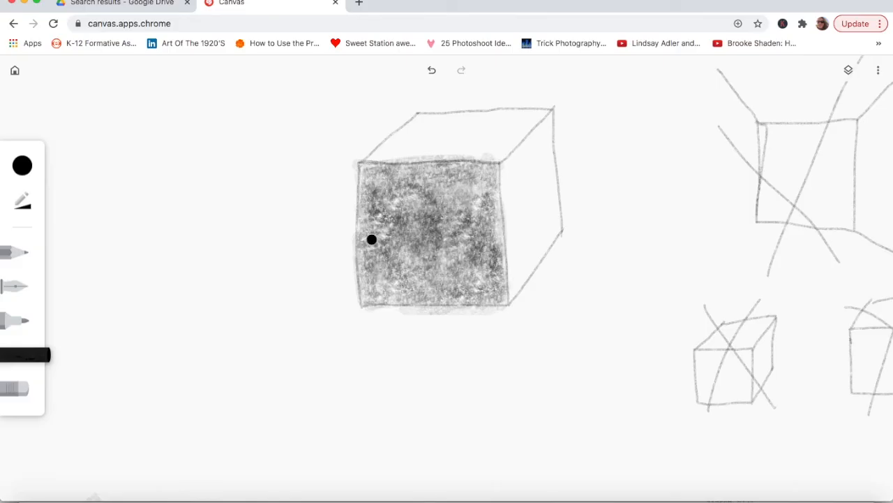
mouse_move(368, 275)
mouse_down()
mouse_move(366, 155)
mouse_move(361, 169)
mouse_move(385, 170)
mouse_move(366, 164)
mouse_move(369, 179)
mouse_move(387, 169)
mouse_move(411, 183)
mouse_move(420, 201)
mouse_move(398, 206)
mouse_move(483, 156)
mouse_move(497, 201)
mouse_move(469, 245)
mouse_move(487, 220)
mouse_move(502, 160)
mouse_move(512, 263)
mouse_move(511, 173)
mouse_move(510, 259)
mouse_move(501, 164)
mouse_move(480, 153)
mouse_move(485, 138)
mouse_move(488, 160)
mouse_move(487, 139)
mouse_move(457, 147)
mouse_move(447, 136)
mouse_move(490, 134)
mouse_move(495, 148)
mouse_move(419, 144)
mouse_move(438, 192)
mouse_move(485, 148)
mouse_move(483, 204)
mouse_move(437, 276)
mouse_move(462, 273)
mouse_move(455, 228)
mouse_move(448, 274)
mouse_move(477, 298)
mouse_move(475, 318)
mouse_move(352, 319)
mouse_move(364, 309)
mouse_move(344, 309)
mouse_move(348, 288)
mouse_move(338, 324)
mouse_move(371, 292)
mouse_move(364, 246)
mouse_move(351, 262)
mouse_move(353, 296)
mouse_move(392, 303)
mouse_move(385, 299)
mouse_move(396, 283)
mouse_move(395, 297)
mouse_move(369, 275)
mouse_move(385, 254)
mouse_move(401, 314)
mouse_move(441, 259)
mouse_move(407, 303)
mouse_move(463, 298)
mouse_move(454, 251)
mouse_move(425, 244)
mouse_move(367, 258)
mouse_move(372, 234)
mouse_move(351, 167)
mouse_move(355, 209)
mouse_move(363, 143)
mouse_move(332, 138)
mouse_move(441, 147)
mouse_move(395, 172)
mouse_move(407, 224)
mouse_move(395, 180)
mouse_move(387, 247)
mouse_move(422, 238)
mouse_move(342, 197)
mouse_move(339, 261)
mouse_move(331, 170)
mouse_move(353, 155)
mouse_move(331, 136)
mouse_move(430, 129)
mouse_move(403, 143)
mouse_move(476, 197)
mouse_move(488, 291)
mouse_move(502, 321)
mouse_move(498, 148)
mouse_move(513, 153)
mouse_move(465, 136)
mouse_move(433, 166)
mouse_move(463, 196)
mouse_move(444, 242)
mouse_move(493, 184)
mouse_move(509, 147)
mouse_move(378, 176)
mouse_move(355, 142)
mouse_move(454, 133)
mouse_move(350, 208)
mouse_move(446, 317)
mouse_move(473, 311)
mouse_move(510, 231)
mouse_move(517, 289)
mouse_move(455, 281)
mouse_move(491, 298)
mouse_move(393, 225)
mouse_up()
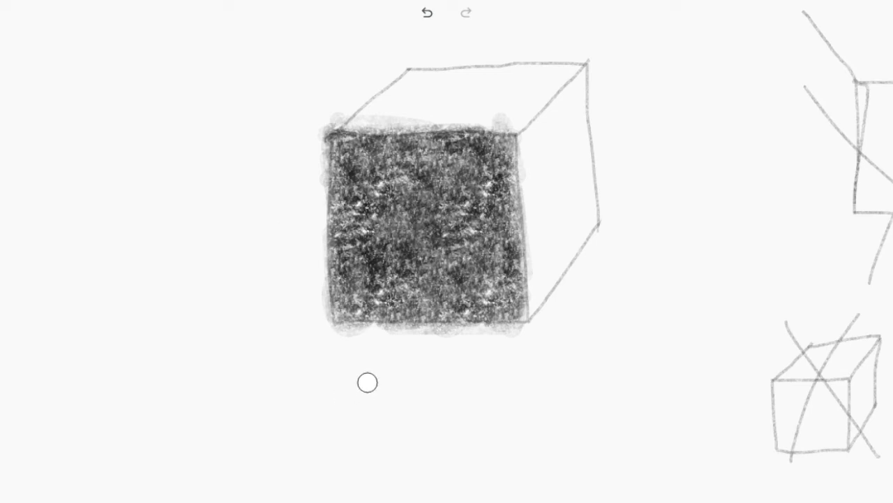
Step: Erase the chalk that spills past the cube's front face along its edges, undoing one eraser stroke along the way
drag(359, 335, 487, 334)
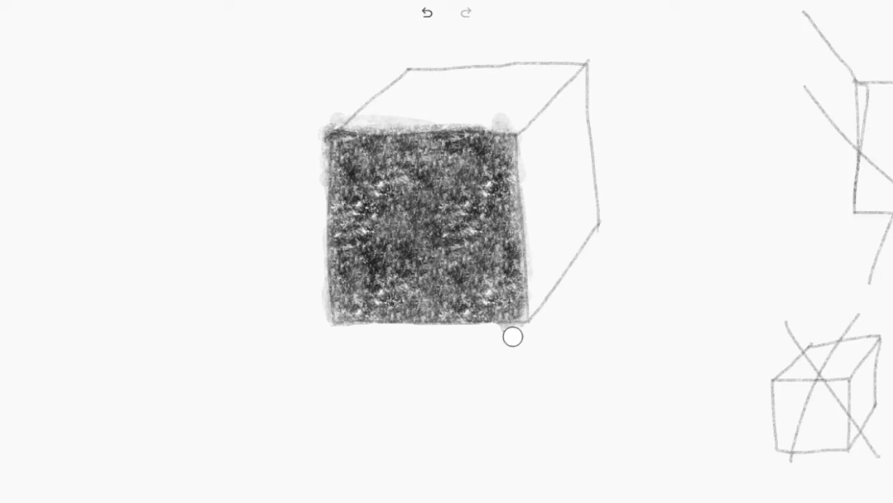
key(ctrl+z)
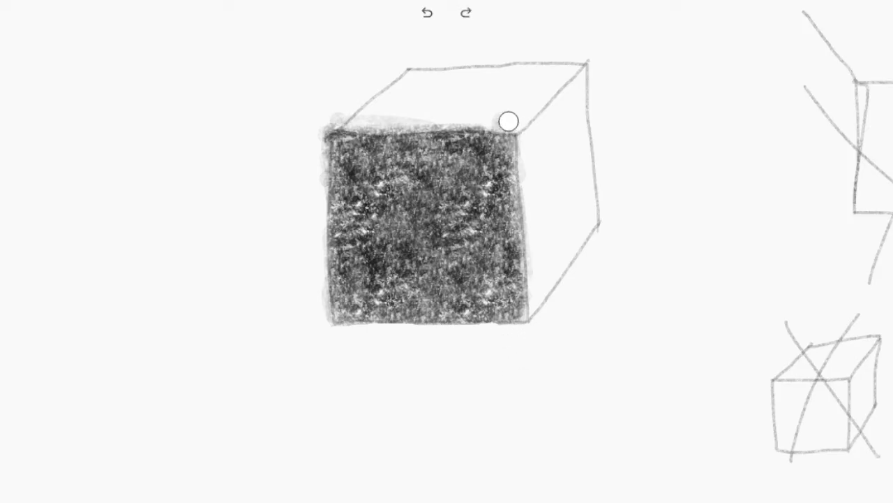
mouse_move(447, 117)
mouse_down()
mouse_move(374, 123)
mouse_move(332, 113)
mouse_move(314, 130)
mouse_move(337, 110)
mouse_move(320, 140)
mouse_move(317, 181)
mouse_up()
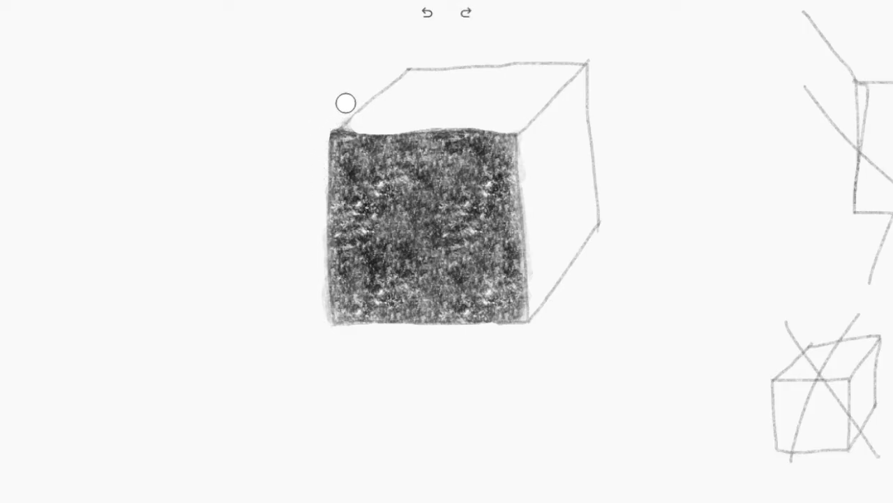
scroll(181, 312, down, 2)
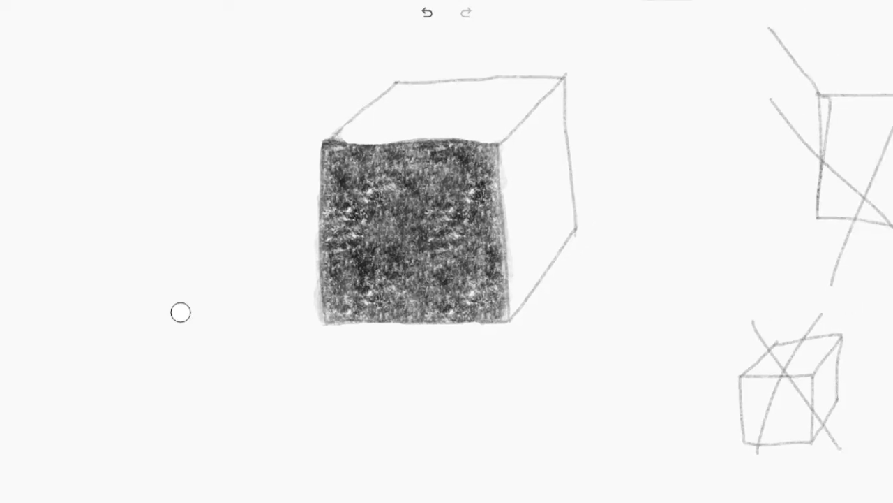
Step: Shade the cube's right side face with chalk, fading from medium-dark at the front edge to light toward the back edge
scroll(181, 312, up, 2)
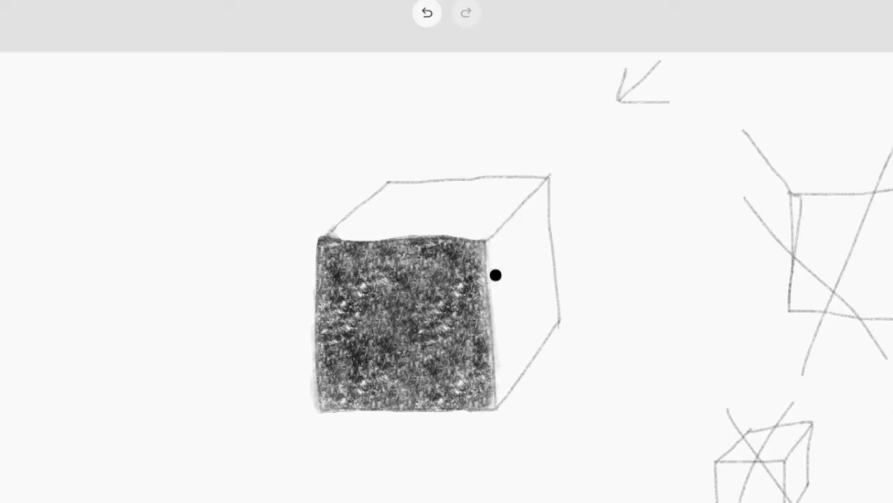
mouse_move(496, 275)
mouse_down()
mouse_move(497, 312)
mouse_move(495, 243)
mouse_move(504, 290)
mouse_move(498, 388)
mouse_move(517, 365)
mouse_move(499, 328)
mouse_move(508, 270)
mouse_move(497, 241)
mouse_move(507, 237)
mouse_move(493, 282)
mouse_move(497, 402)
mouse_move(500, 290)
mouse_move(507, 358)
mouse_move(498, 258)
mouse_move(513, 224)
mouse_move(517, 354)
mouse_move(521, 342)
mouse_move(527, 356)
mouse_move(531, 344)
mouse_move(517, 276)
mouse_move(523, 213)
mouse_move(530, 301)
mouse_move(509, 389)
mouse_move(488, 246)
mouse_up()
mouse_move(510, 353)
mouse_down()
mouse_move(509, 379)
mouse_move(531, 346)
mouse_up()
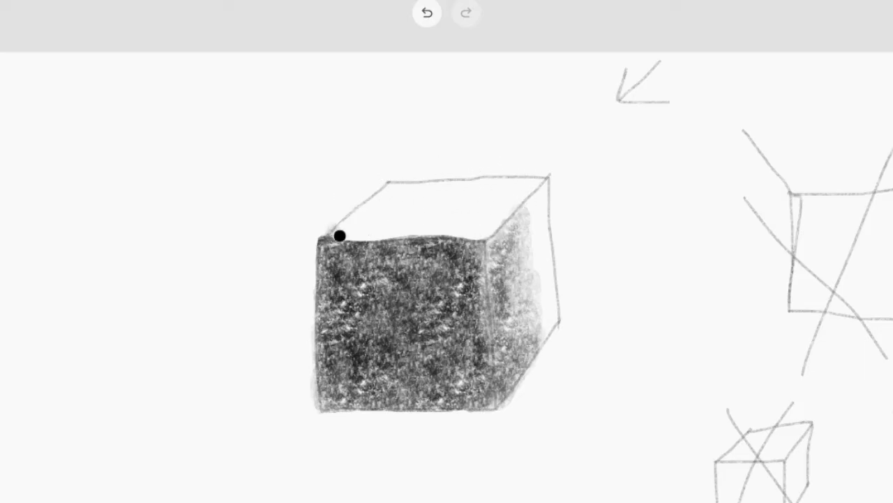
Step: Shade the cube's top face with chalk, fading from darker at the front-left corner to light toward the back-right corner
mouse_move(351, 232)
mouse_down()
mouse_move(371, 222)
mouse_move(368, 213)
mouse_move(351, 230)
mouse_move(372, 219)
mouse_move(343, 236)
mouse_move(390, 226)
mouse_move(371, 225)
mouse_move(368, 235)
mouse_move(394, 233)
mouse_move(385, 222)
mouse_move(368, 235)
mouse_move(376, 232)
mouse_move(328, 235)
mouse_move(391, 224)
mouse_move(397, 187)
mouse_move(391, 208)
mouse_move(405, 225)
mouse_move(414, 220)
mouse_move(405, 229)
mouse_move(441, 221)
mouse_move(452, 238)
mouse_move(464, 233)
mouse_move(413, 203)
mouse_up()
mouse_move(428, 191)
mouse_down()
mouse_move(423, 199)
mouse_move(475, 232)
mouse_move(499, 221)
mouse_move(464, 214)
mouse_move(455, 181)
mouse_up()
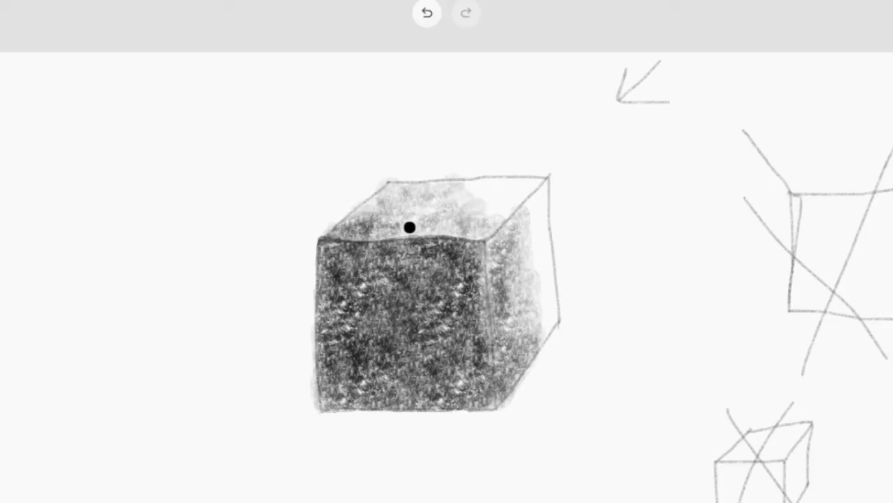
click(1, 184)
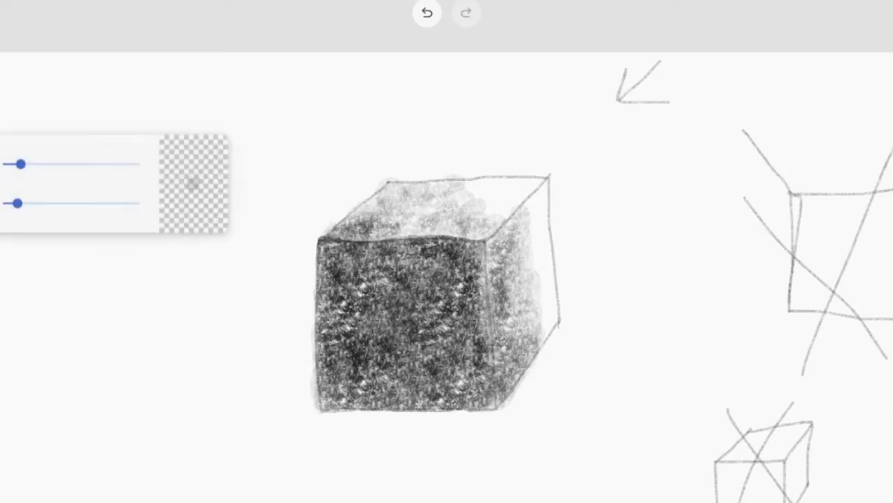
drag(14, 209, 10, 203)
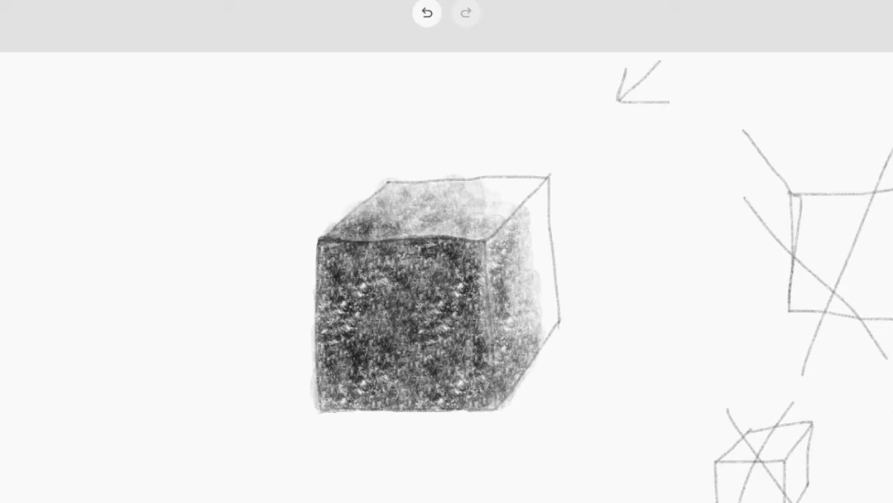
Step: Raise the chalk opacity slightly and darken the cube's front face, especially along its right and bottom edges
click(2, 183)
drag(13, 207, 21, 209)
click(347, 320)
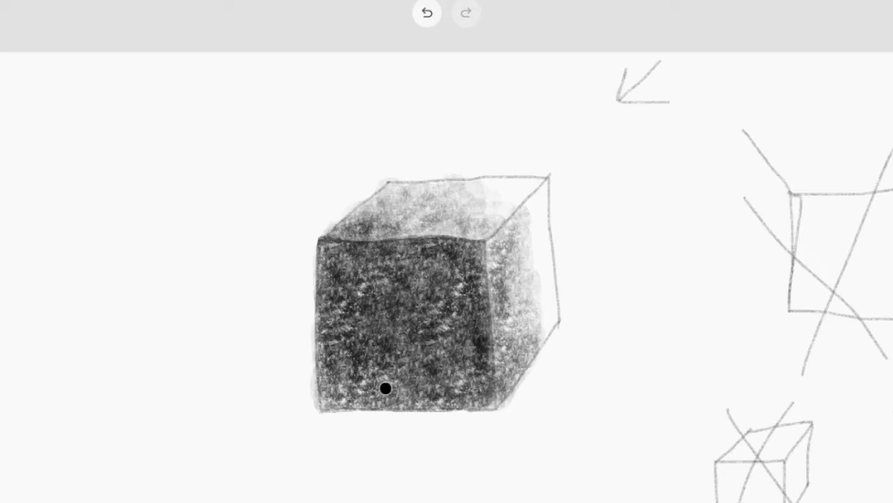
mouse_move(382, 402)
mouse_down()
mouse_move(420, 399)
mouse_move(353, 375)
mouse_move(357, 395)
mouse_move(330, 383)
mouse_move(326, 400)
mouse_move(323, 344)
mouse_move(380, 391)
mouse_move(341, 390)
mouse_move(390, 397)
mouse_move(485, 401)
mouse_move(482, 354)
mouse_move(489, 397)
mouse_move(486, 361)
mouse_move(488, 413)
mouse_move(484, 374)
mouse_move(460, 344)
mouse_move(455, 367)
mouse_move(351, 396)
mouse_move(336, 371)
mouse_move(325, 245)
mouse_move(392, 266)
mouse_move(412, 377)
mouse_move(442, 388)
mouse_up()
Step: Outline the cube's cast shadow in light chalk, extending diagonally down-left from its base corners, and undo the misplaced strokes
scroll(442, 389, down, 5)
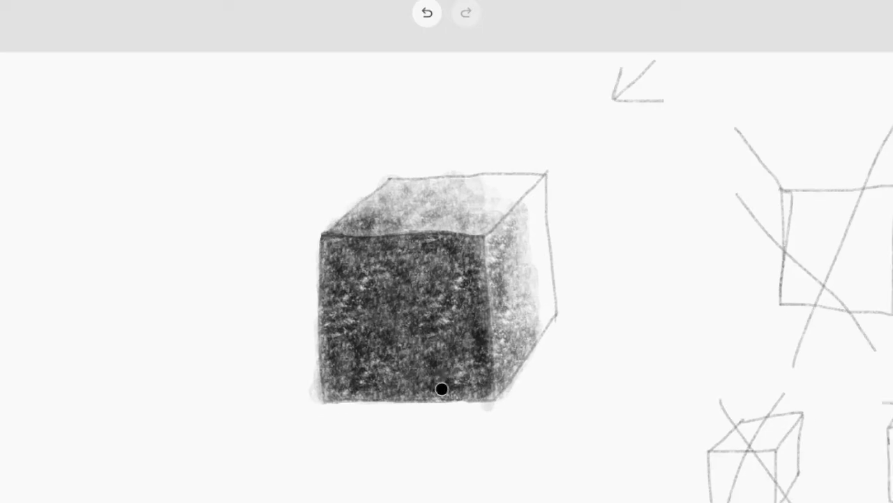
scroll(456, 385, down, 3)
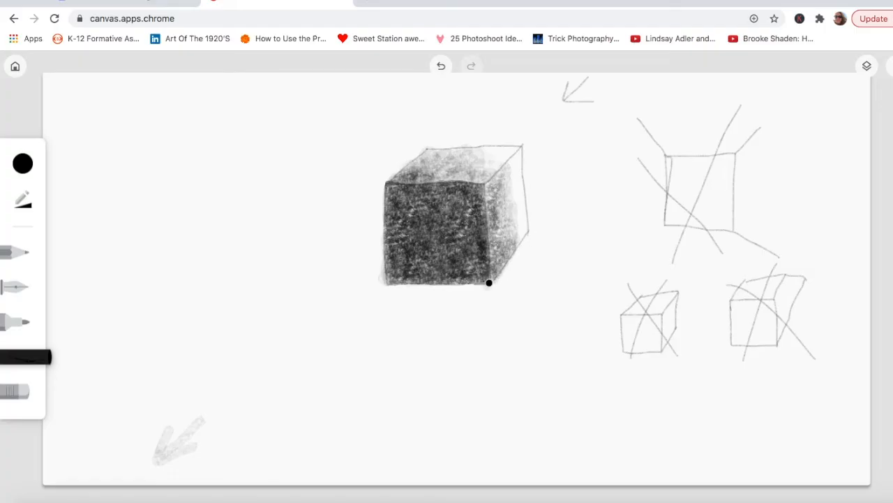
drag(451, 320, 344, 426)
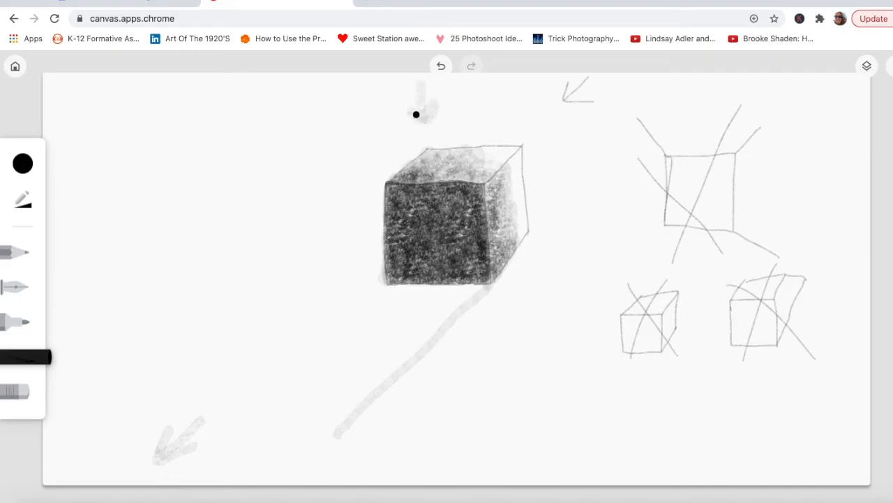
key(ctrl+z)
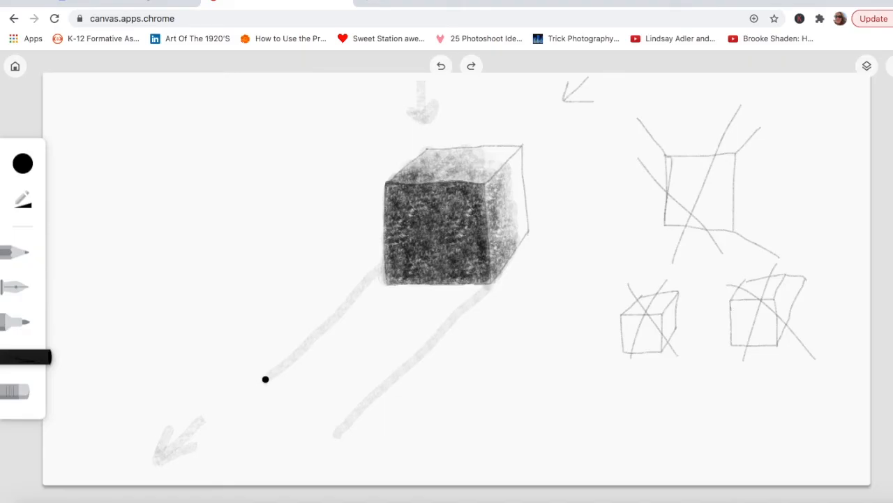
key(ctrl+z)
drag(257, 432, 250, 433)
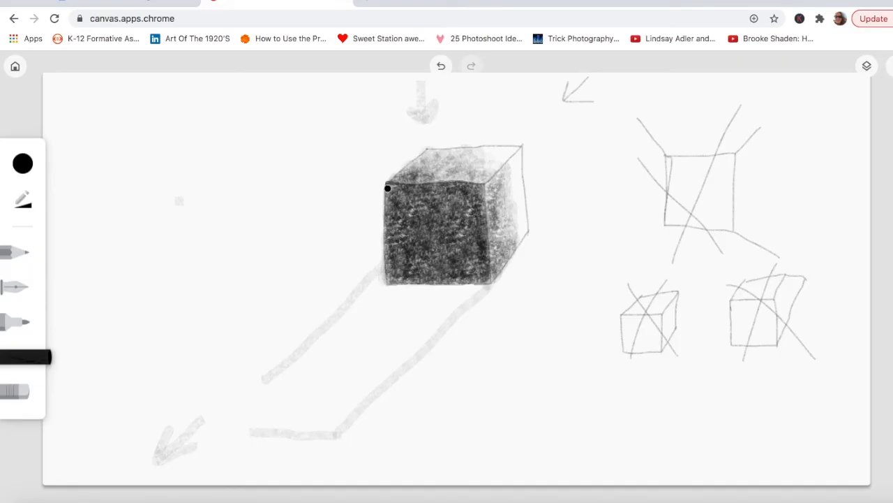
key(ctrl+z)
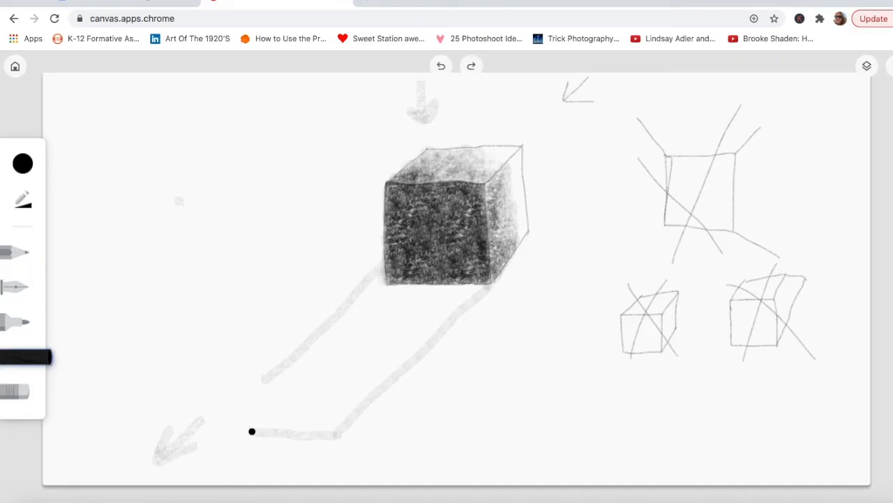
drag(252, 433, 269, 374)
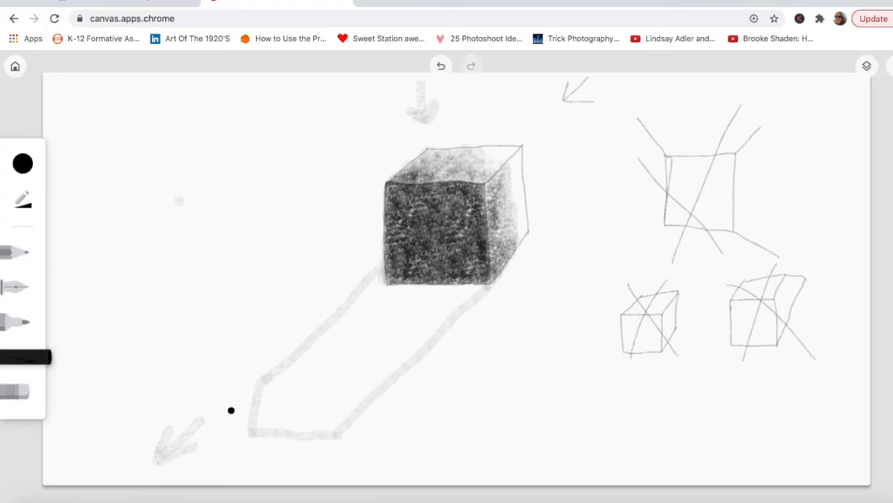
Step: Fill the cube's cast shadow with layered chalk from the base of the cube to the shadow's far end
mouse_move(366, 332)
mouse_down()
mouse_move(342, 366)
mouse_move(374, 324)
mouse_move(332, 363)
mouse_move(340, 371)
mouse_move(319, 347)
mouse_move(294, 364)
mouse_move(286, 403)
mouse_move(278, 385)
mouse_move(269, 388)
mouse_move(273, 427)
mouse_move(256, 407)
mouse_move(273, 400)
mouse_move(287, 406)
mouse_move(288, 398)
mouse_move(276, 413)
mouse_move(294, 424)
mouse_move(320, 419)
mouse_move(278, 400)
mouse_move(330, 393)
mouse_move(314, 358)
mouse_move(299, 362)
mouse_move(294, 383)
mouse_move(346, 329)
mouse_move(379, 268)
mouse_move(362, 309)
mouse_move(378, 321)
mouse_move(423, 286)
mouse_move(409, 294)
mouse_move(413, 321)
mouse_move(441, 312)
mouse_move(462, 289)
mouse_move(456, 283)
mouse_move(456, 294)
mouse_move(465, 292)
mouse_move(415, 319)
mouse_move(402, 338)
mouse_move(385, 327)
mouse_move(374, 360)
mouse_move(450, 309)
mouse_move(416, 354)
mouse_move(483, 275)
mouse_move(435, 341)
mouse_move(483, 281)
mouse_move(340, 389)
mouse_up()
mouse_move(367, 356)
mouse_down()
mouse_move(337, 378)
mouse_move(347, 404)
mouse_move(338, 428)
mouse_move(395, 358)
mouse_move(408, 353)
mouse_move(353, 412)
mouse_move(407, 363)
mouse_move(407, 351)
mouse_move(347, 362)
mouse_move(395, 301)
mouse_move(445, 292)
mouse_move(443, 282)
mouse_move(450, 289)
mouse_move(414, 287)
mouse_move(417, 298)
mouse_move(361, 331)
mouse_move(360, 363)
mouse_move(321, 433)
mouse_move(304, 429)
mouse_move(331, 417)
mouse_move(295, 412)
mouse_move(286, 425)
mouse_move(300, 435)
mouse_move(300, 426)
mouse_move(266, 421)
mouse_move(270, 404)
mouse_move(260, 404)
mouse_move(269, 411)
mouse_move(277, 397)
mouse_move(270, 376)
mouse_move(296, 397)
mouse_move(325, 391)
mouse_move(274, 433)
mouse_move(264, 426)
mouse_move(304, 426)
mouse_move(282, 392)
mouse_move(290, 395)
mouse_move(306, 354)
mouse_move(285, 366)
mouse_move(305, 368)
mouse_move(343, 335)
mouse_move(329, 370)
mouse_move(339, 387)
mouse_move(330, 374)
mouse_move(354, 334)
mouse_move(361, 286)
mouse_move(381, 273)
mouse_move(387, 321)
mouse_move(334, 363)
mouse_move(367, 356)
mouse_move(421, 291)
mouse_move(451, 291)
mouse_move(384, 301)
mouse_move(388, 285)
mouse_move(454, 282)
mouse_move(441, 273)
mouse_move(423, 314)
mouse_move(453, 309)
mouse_move(474, 284)
mouse_up()
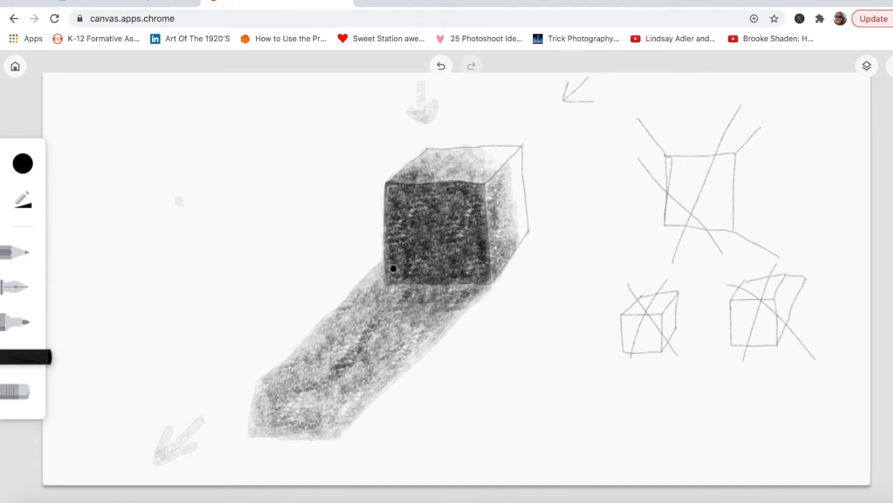
mouse_move(367, 293)
mouse_down()
mouse_move(392, 264)
mouse_move(349, 308)
mouse_move(359, 305)
mouse_move(370, 324)
mouse_move(385, 317)
mouse_move(375, 322)
mouse_move(389, 286)
mouse_move(415, 284)
mouse_up()
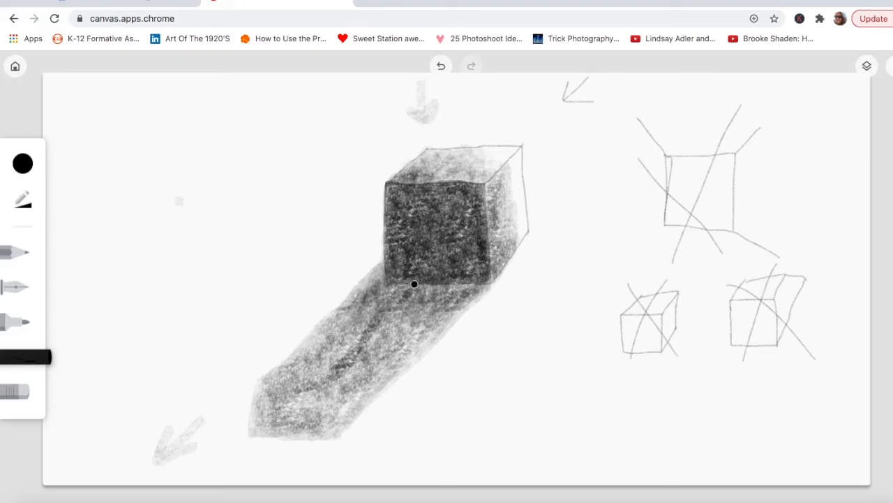
Step: Deepen the part of the cast shadow nearest the cube with more chalk, leaving the far end lighter
mouse_move(384, 331)
mouse_down()
mouse_move(383, 294)
mouse_move(380, 319)
mouse_move(401, 317)
mouse_move(377, 353)
mouse_up()
drag(371, 319, 382, 275)
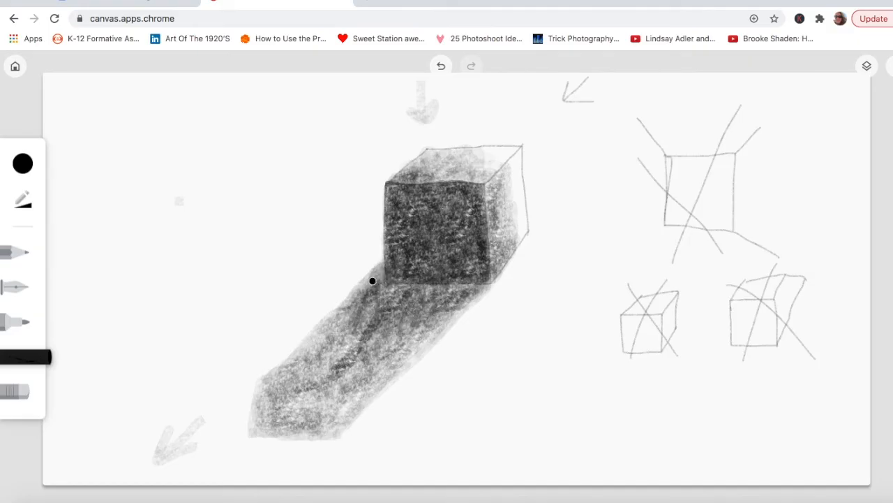
drag(358, 293, 355, 298)
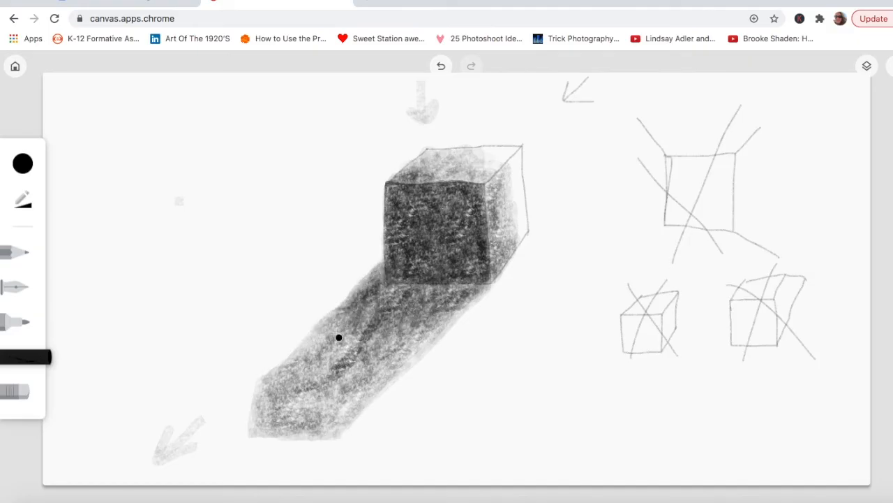
mouse_move(323, 348)
mouse_down()
mouse_move(335, 346)
mouse_move(314, 356)
mouse_move(320, 341)
mouse_up()
mouse_move(439, 303)
mouse_down()
mouse_move(415, 333)
mouse_move(399, 332)
mouse_up()
mouse_move(370, 338)
mouse_down()
mouse_move(352, 359)
mouse_move(361, 351)
mouse_move(329, 372)
mouse_move(372, 372)
mouse_move(422, 326)
mouse_move(428, 289)
mouse_up()
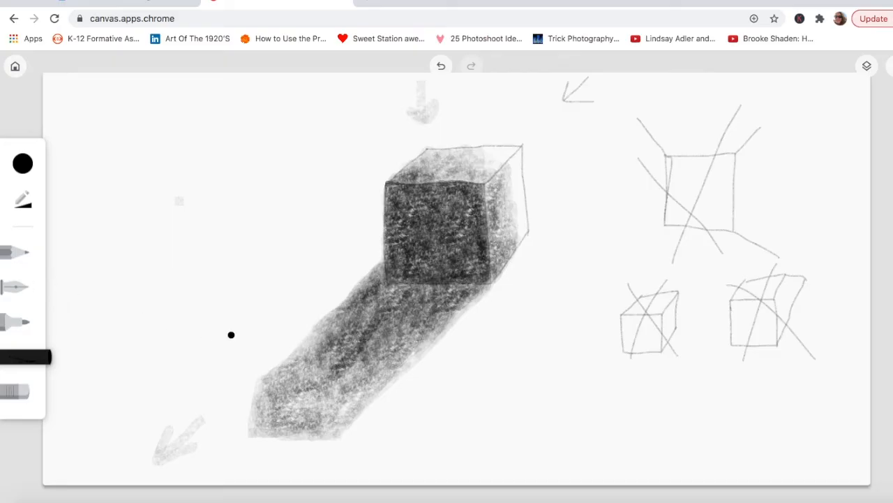
Step: Switch from chalk to the pencil for working close up on the cube and its shadow
click(26, 256)
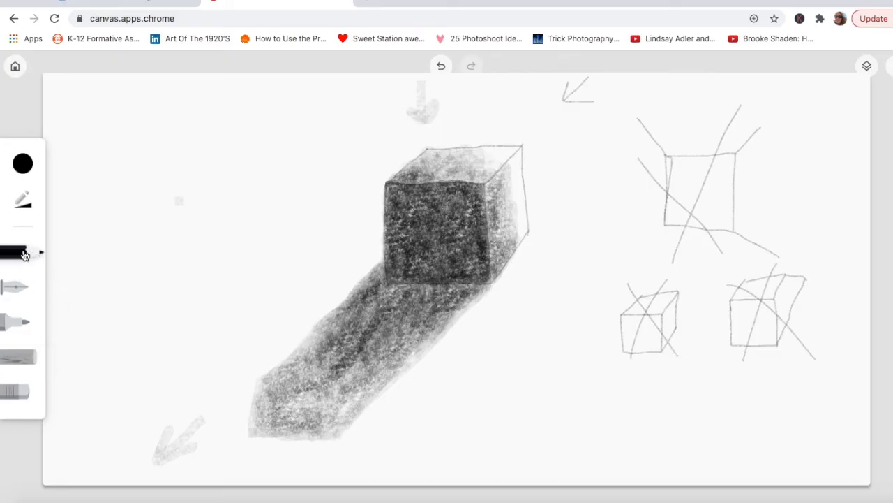
scroll(320, 245, up, 5)
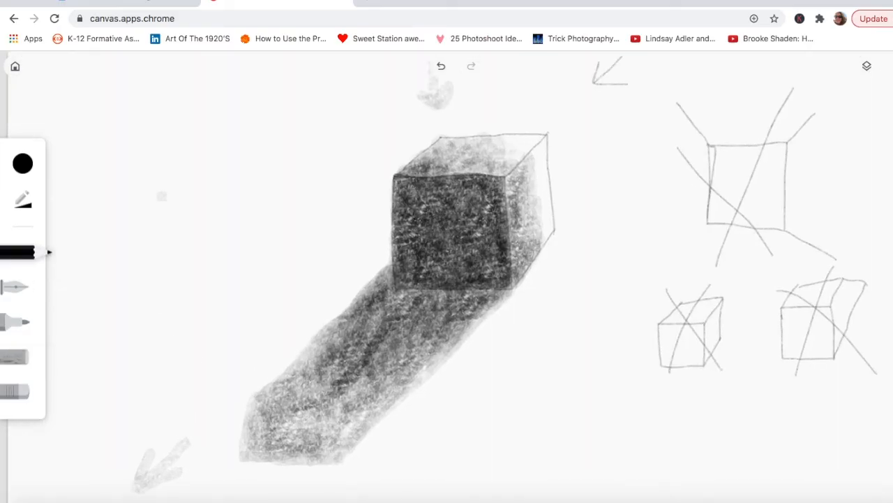
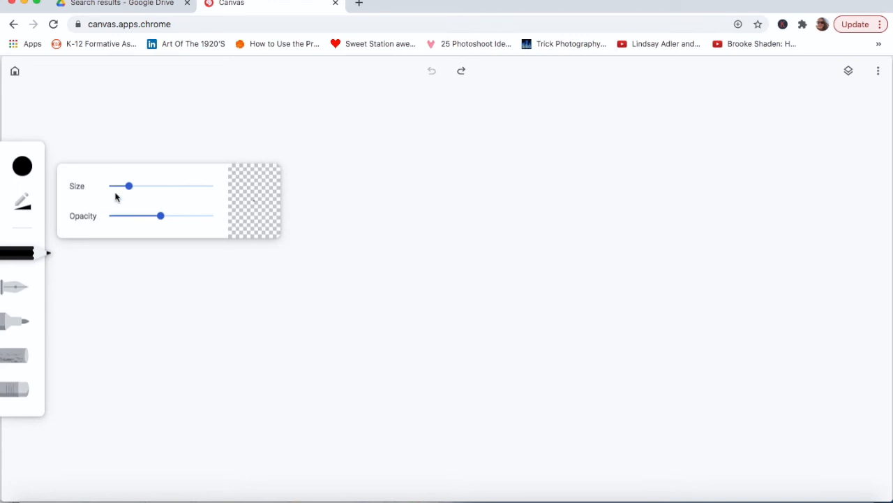
Step: Lower the pencil opacity and sketch a light circle on the blank canvas, undoing the first attempt
click(127, 215)
click(26, 256)
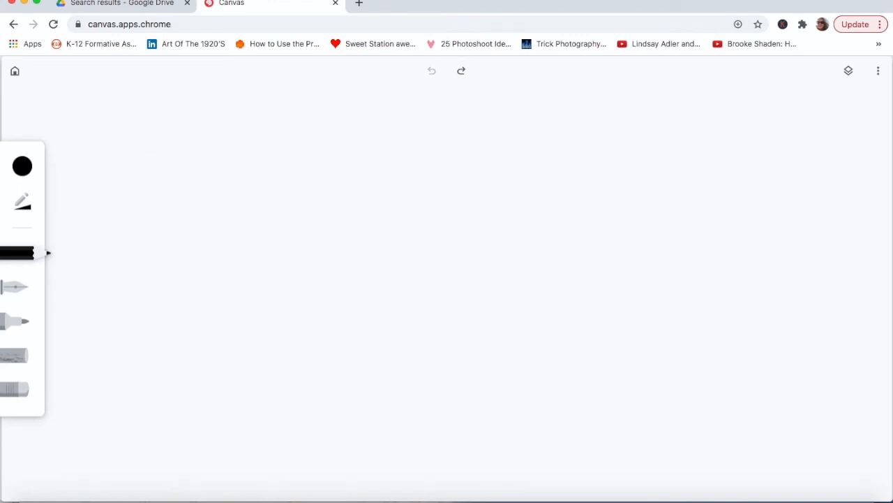
mouse_move(400, 162)
mouse_down()
mouse_move(355, 199)
mouse_move(349, 235)
mouse_up()
key(super+z)
mouse_move(374, 200)
mouse_down()
mouse_move(366, 250)
mouse_move(395, 289)
mouse_move(450, 296)
mouse_up()
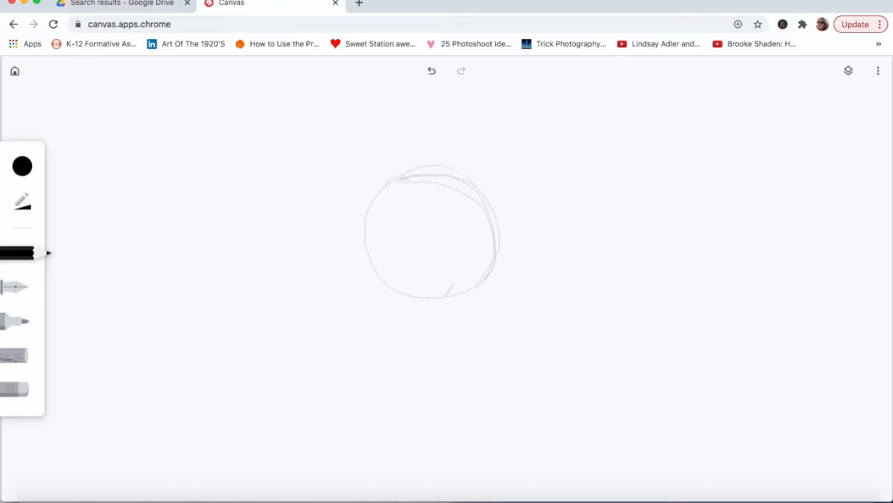
Step: Erase the stray overlapping lines inside the circle along its upper and right edges
click(24, 391)
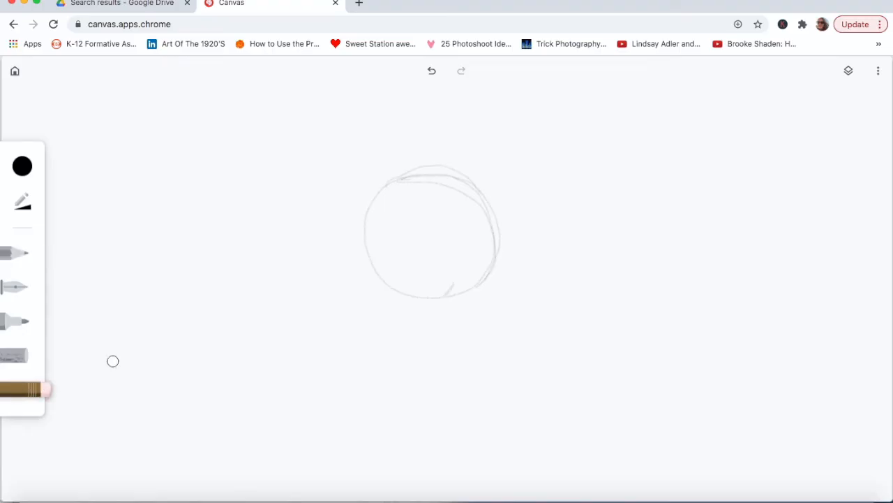
drag(401, 189, 455, 189)
mouse_move(491, 266)
mouse_down()
mouse_move(493, 237)
mouse_move(467, 191)
mouse_move(421, 179)
mouse_move(393, 186)
mouse_move(425, 177)
mouse_move(474, 197)
mouse_move(481, 240)
mouse_move(445, 281)
mouse_move(451, 289)
mouse_move(467, 266)
mouse_up()
Step: Refine the circle's outline by redrawing its uneven sections in pencil and erasing the leftover marks
click(9, 255)
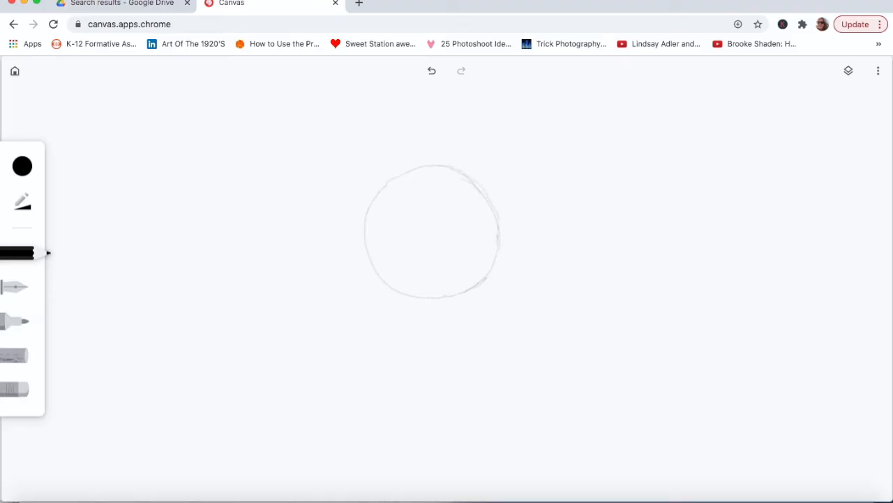
click(15, 389)
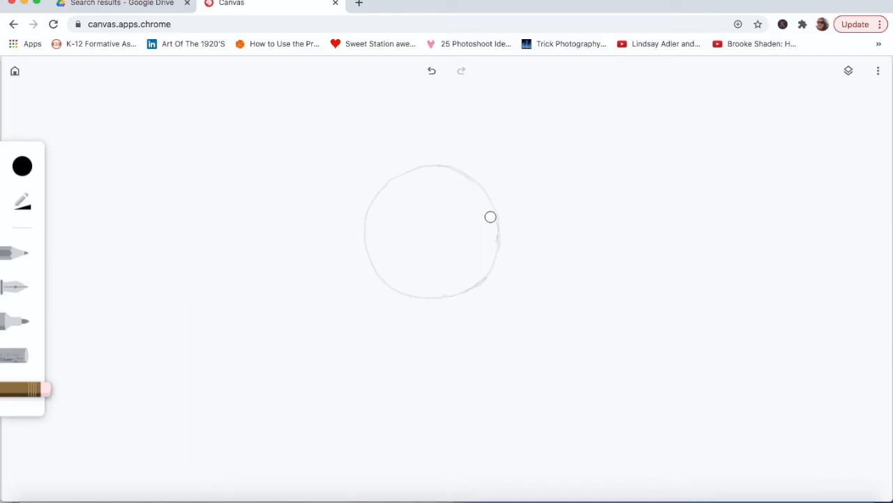
click(16, 252)
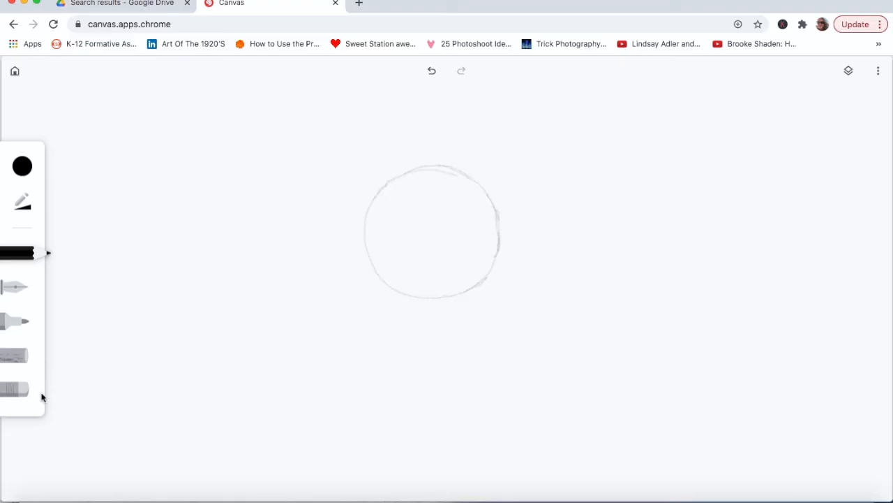
click(20, 389)
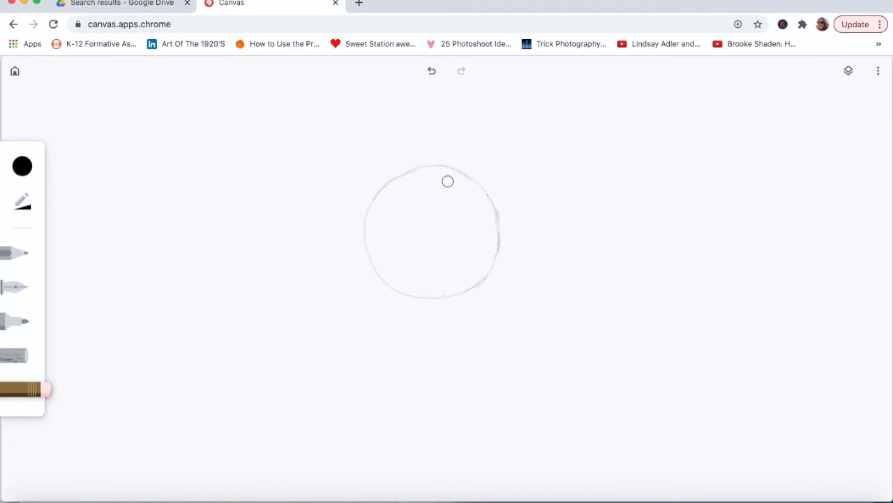
mouse_move(426, 172)
mouse_down()
mouse_move(389, 189)
mouse_move(401, 179)
mouse_up()
Step: Draw a pencil arrow for the light direction above the circle's right side and a chalk arrow for the shadow direction below-left
click(12, 253)
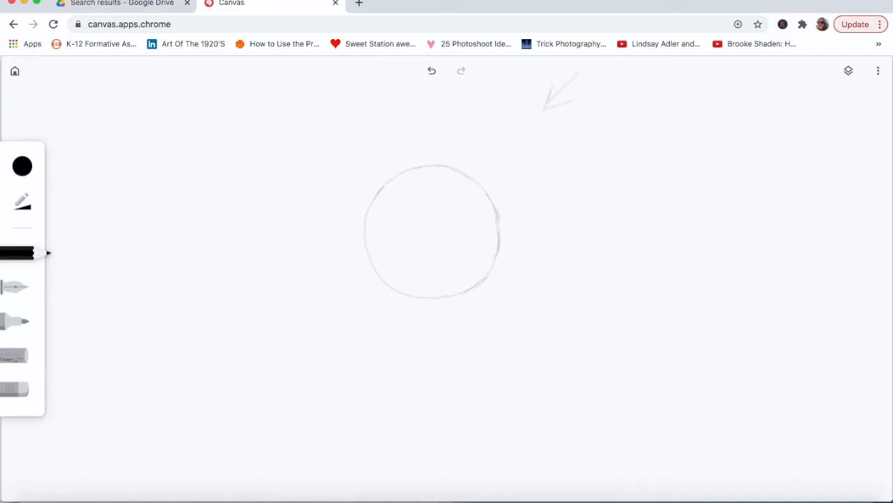
click(18, 357)
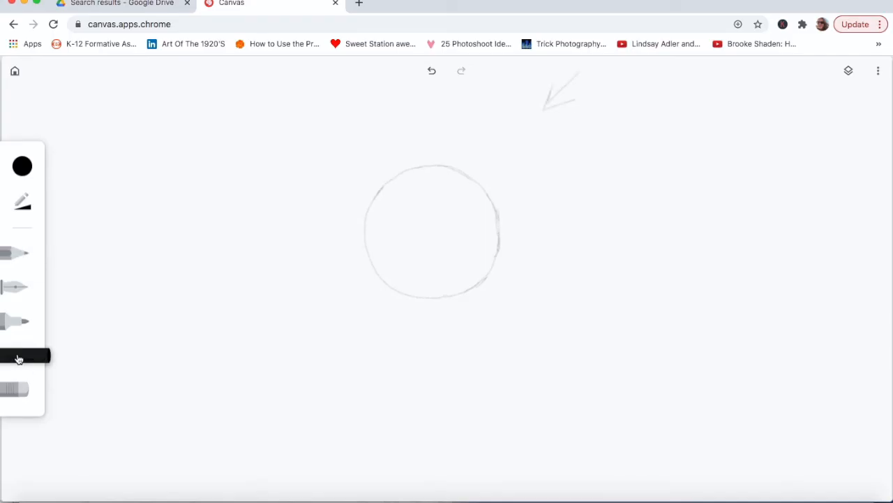
click(27, 215)
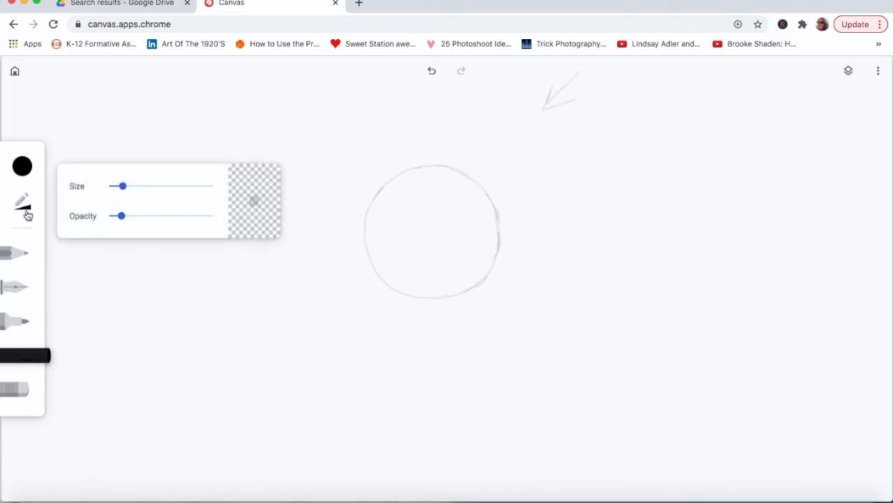
click(31, 360)
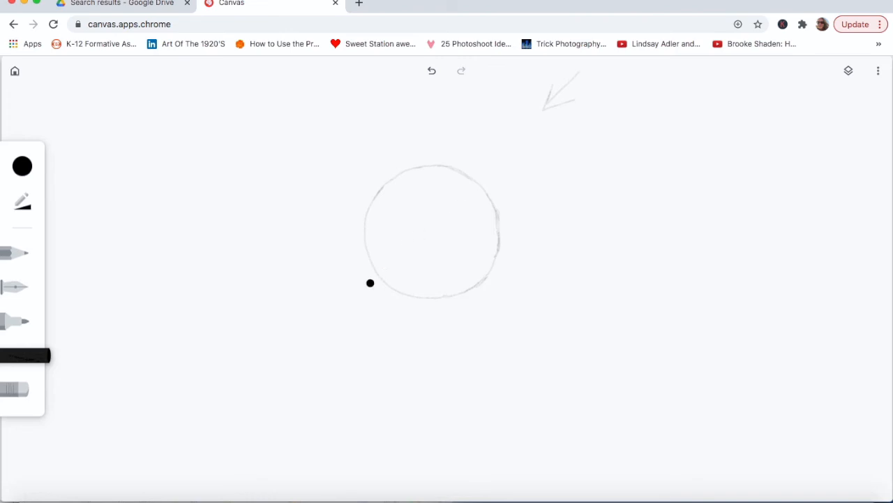
mouse_move(223, 435)
mouse_down()
mouse_move(238, 413)
mouse_move(202, 464)
mouse_move(207, 435)
mouse_move(202, 470)
mouse_move(216, 460)
mouse_move(208, 450)
mouse_move(256, 409)
mouse_up()
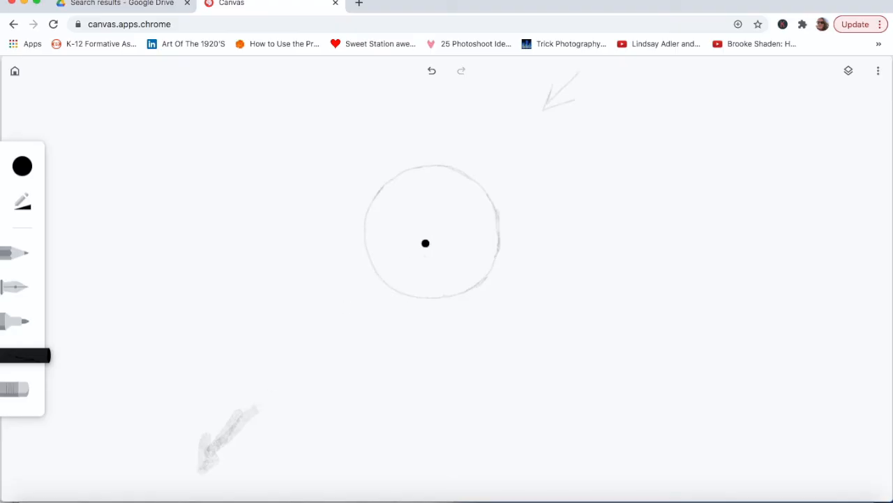
Step: Raise the pencil opacity, draw a smaller practice circle beside the first, and erase the stray lines at its upper-left edge
click(14, 257)
click(27, 208)
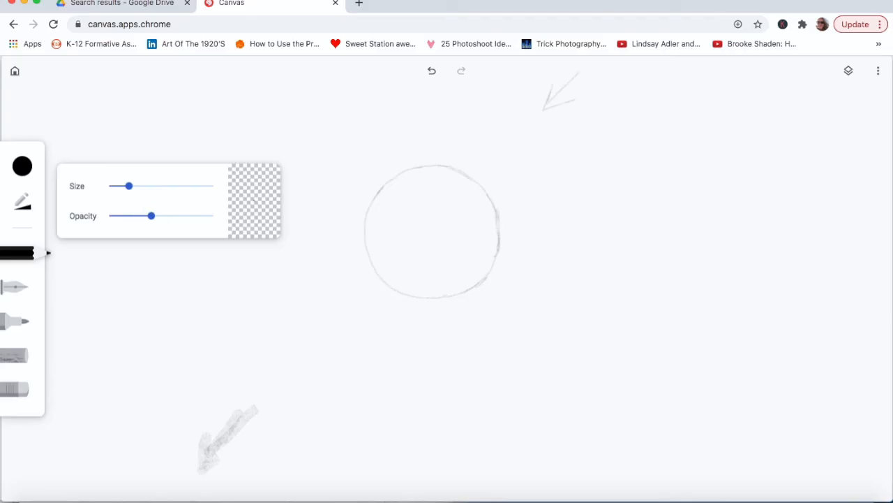
mouse_move(773, 153)
mouse_down()
mouse_move(751, 151)
mouse_move(695, 203)
mouse_move(733, 259)
mouse_move(791, 233)
mouse_move(791, 176)
mouse_move(713, 158)
mouse_up()
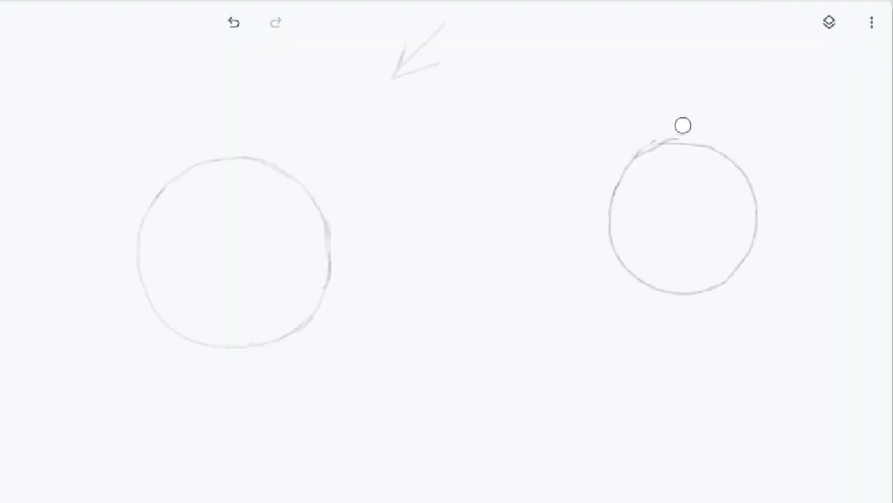
drag(676, 132, 629, 152)
Step: Draw a small light-direction arrow above the practice circle and a curved highlight boundary on its upper-right side, undoing misplaced strokes
mouse_move(822, 46)
mouse_down()
mouse_move(802, 69)
mouse_move(800, 54)
mouse_move(813, 68)
mouse_up()
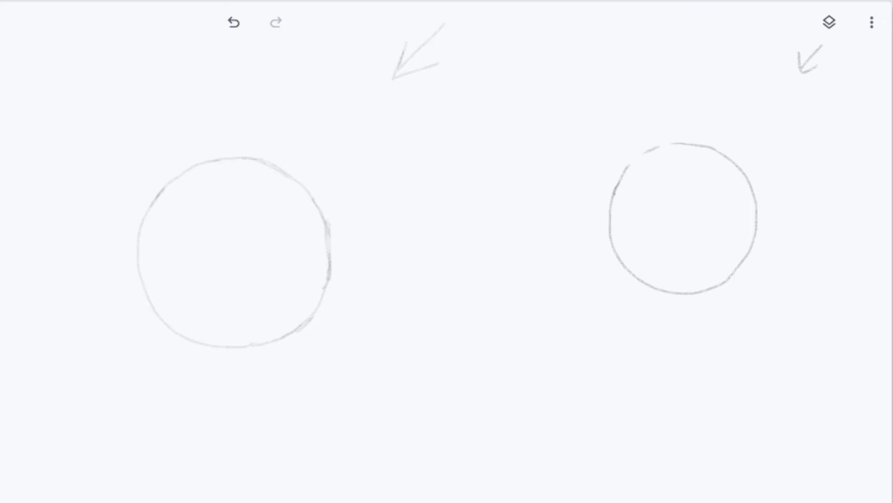
key(ctrl+z)
mouse_move(703, 148)
mouse_down()
mouse_move(693, 173)
mouse_move(712, 202)
mouse_move(739, 217)
mouse_move(759, 207)
mouse_up()
click(233, 22)
mouse_move(688, 145)
mouse_down()
mouse_move(666, 180)
mouse_move(682, 228)
mouse_up()
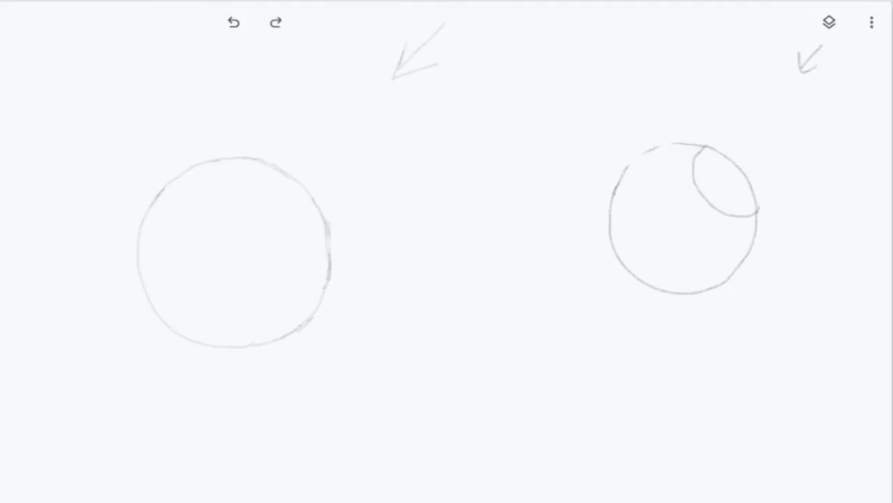
Step: Draw three more curved shading boundaries across the practice circle, spaced from the highlight toward its lower-left edge
mouse_move(672, 144)
mouse_down()
mouse_move(658, 187)
mouse_move(691, 239)
mouse_move(740, 245)
mouse_move(756, 230)
mouse_up()
mouse_move(640, 154)
mouse_down()
mouse_move(634, 204)
mouse_move(654, 239)
mouse_move(680, 263)
mouse_move(733, 272)
mouse_up()
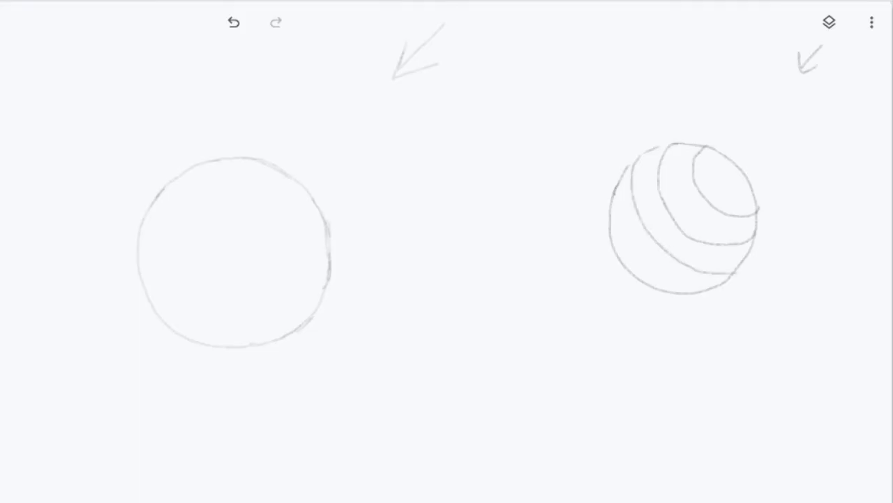
mouse_move(616, 197)
mouse_down()
mouse_move(612, 217)
mouse_move(630, 258)
mouse_move(681, 293)
mouse_up()
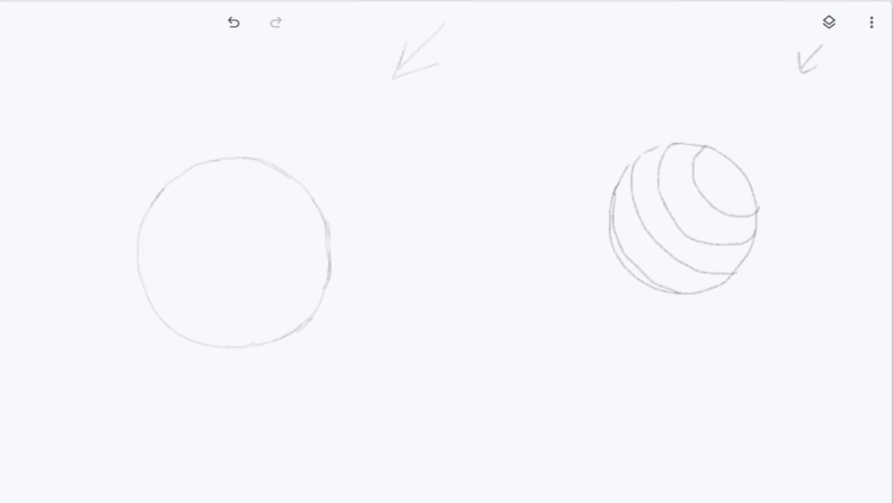
key(ctrl+z)
Step: Draw curved contour lines across the practice circle's shading bands, running from the upper-right light side to the lower-left edge
mouse_move(726, 155)
mouse_down()
mouse_move(704, 161)
mouse_move(657, 206)
mouse_move(630, 268)
mouse_move(663, 268)
mouse_move(702, 242)
mouse_move(744, 175)
mouse_up()
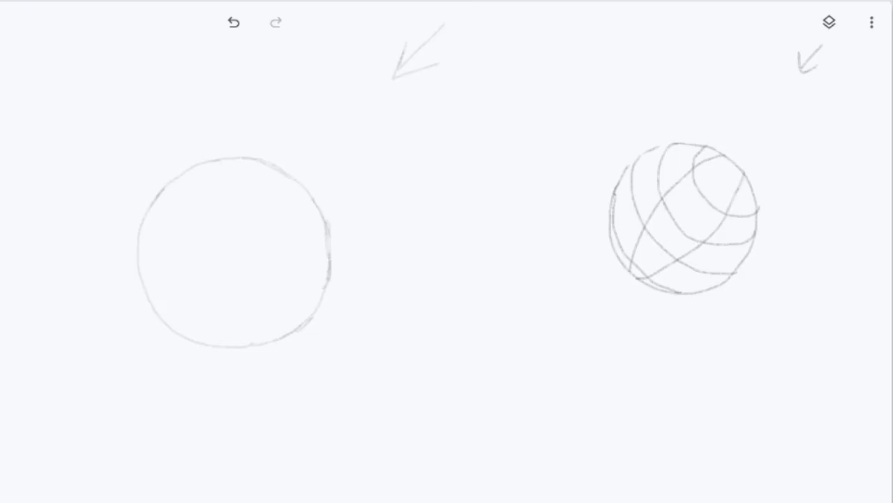
mouse_move(613, 229)
mouse_down()
mouse_move(658, 158)
mouse_move(695, 144)
mouse_up()
mouse_move(652, 289)
mouse_down()
mouse_move(713, 268)
mouse_move(743, 241)
mouse_move(757, 207)
mouse_up()
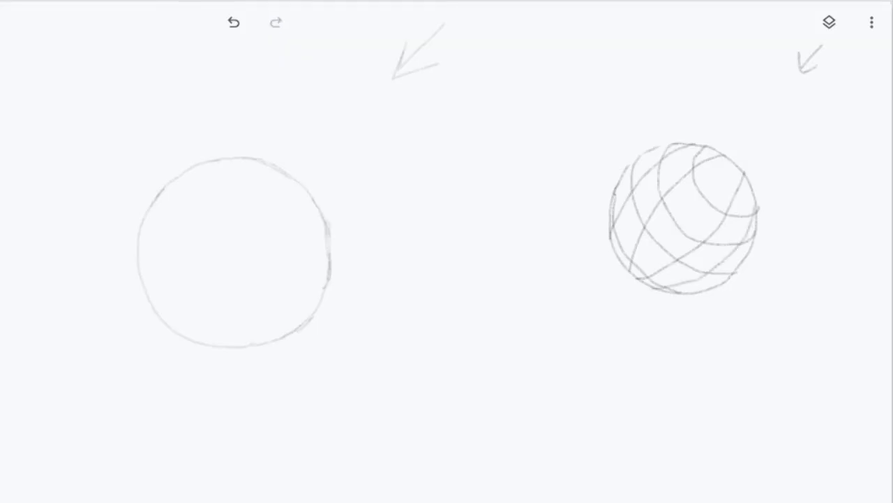
drag(616, 251, 622, 208)
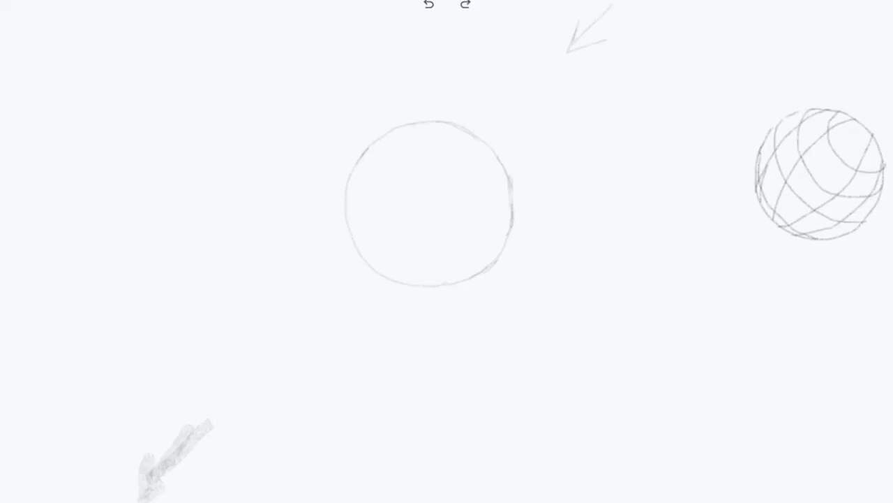
Step: Lower the brush opacity and draw two faint, broad curved shading boundaries around the highlight area of the large circle
click(1, 165)
drag(43, 184, 35, 184)
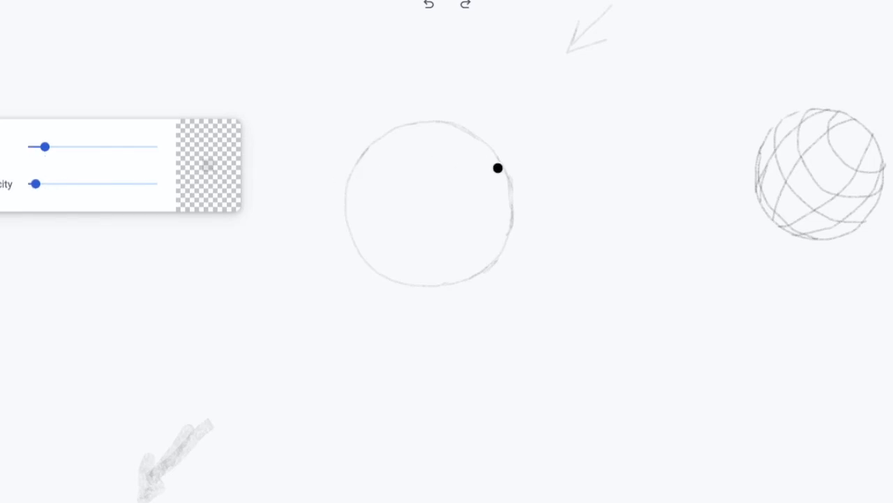
mouse_move(501, 170)
mouse_down()
mouse_move(447, 174)
mouse_move(429, 150)
mouse_move(428, 131)
mouse_up()
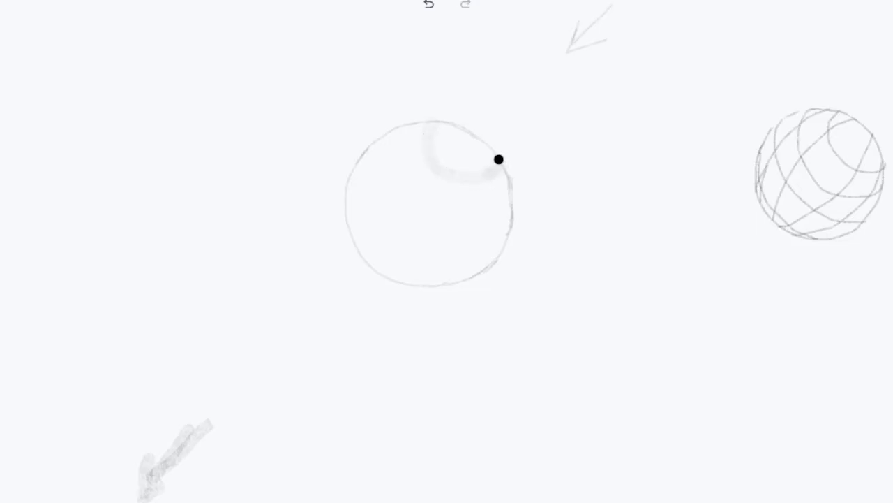
mouse_move(393, 139)
mouse_down()
mouse_move(401, 187)
mouse_move(419, 203)
mouse_move(500, 218)
mouse_up()
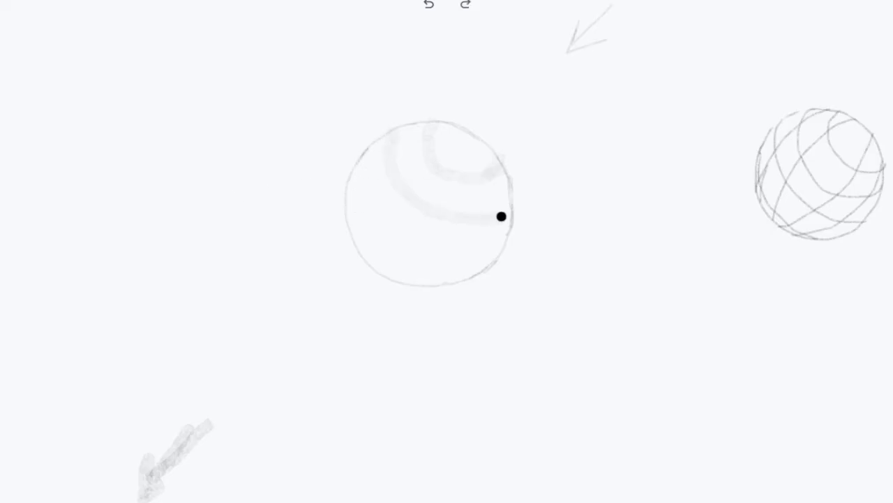